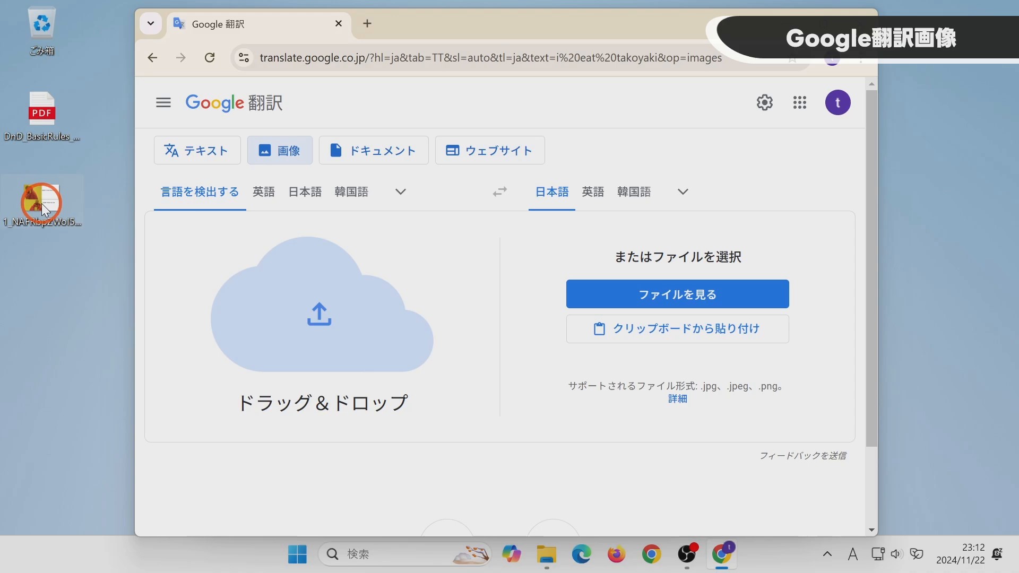
Load the English meme image from the desktop into the image translator and view its Japanese translation
drag(42, 205, 347, 317)
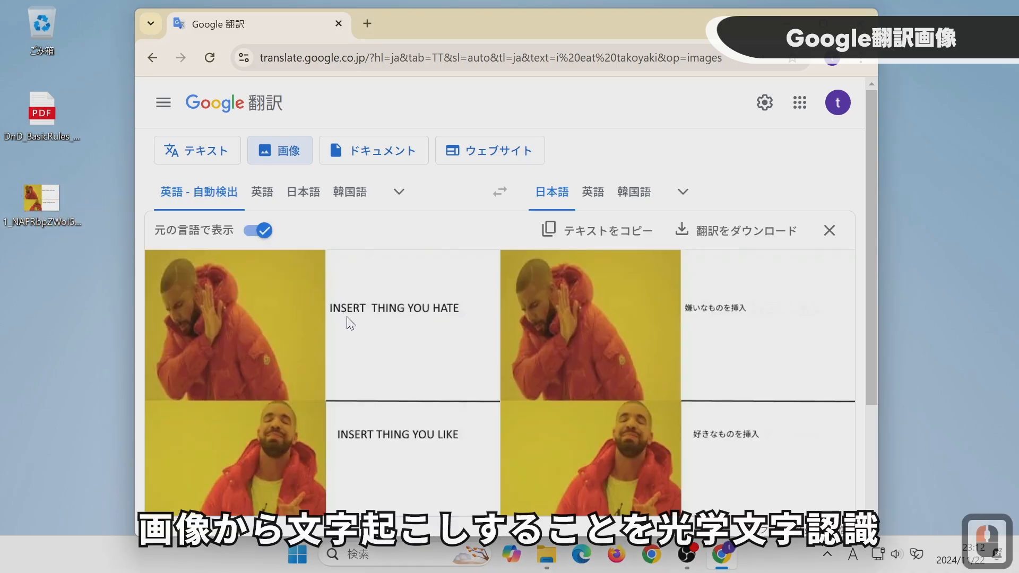
scroll(351, 325, down, 2)
scroll(350, 323, up, 2)
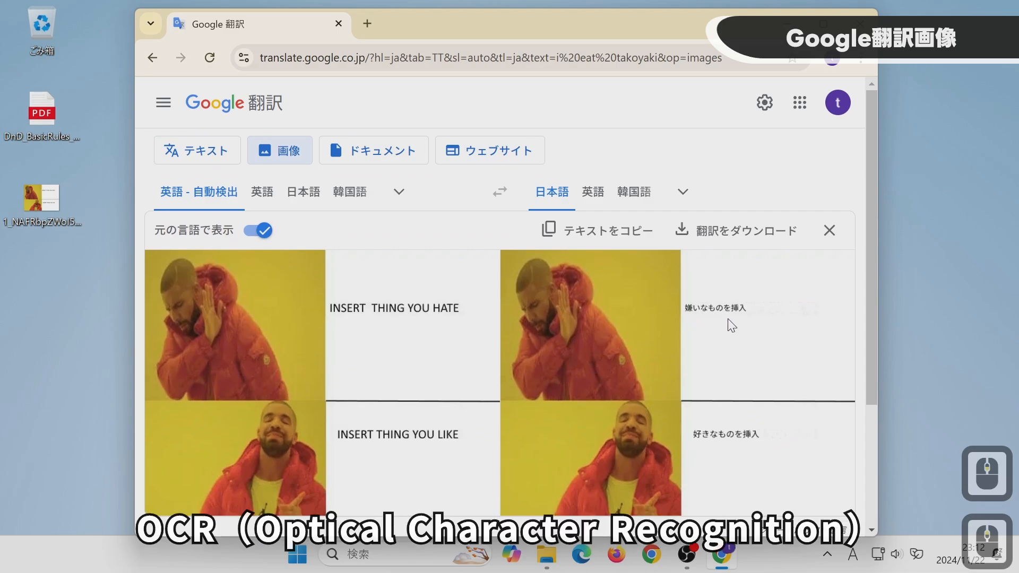
drag(873, 290, 873, 315)
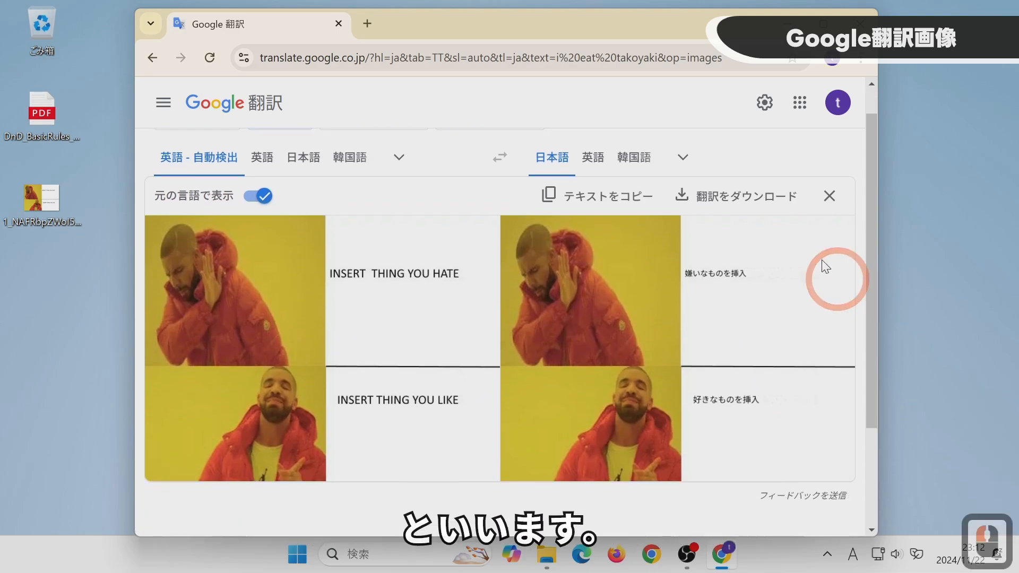
Download the translated meme image and check the saved PNG in the image viewer
click(739, 200)
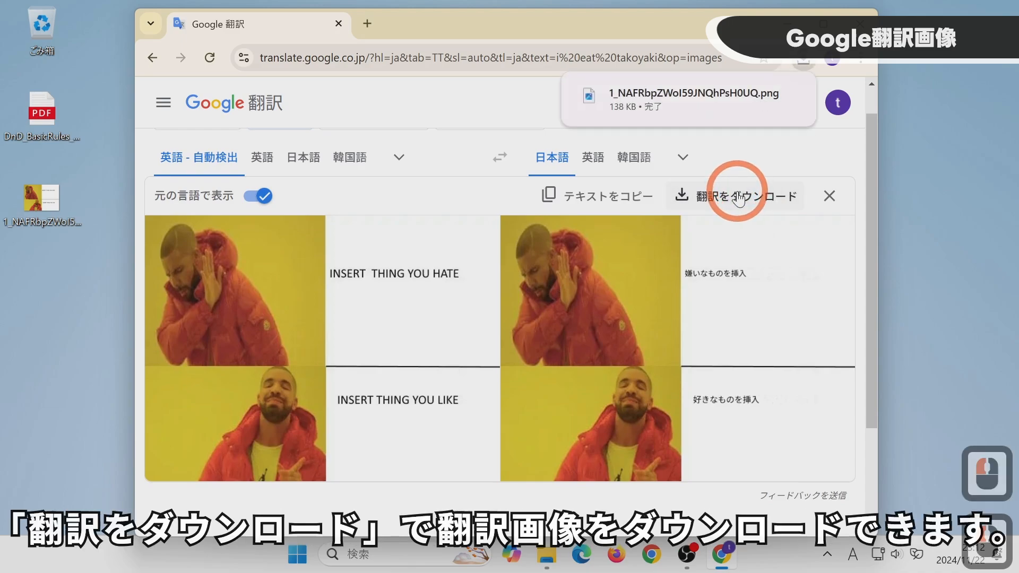
click(683, 103)
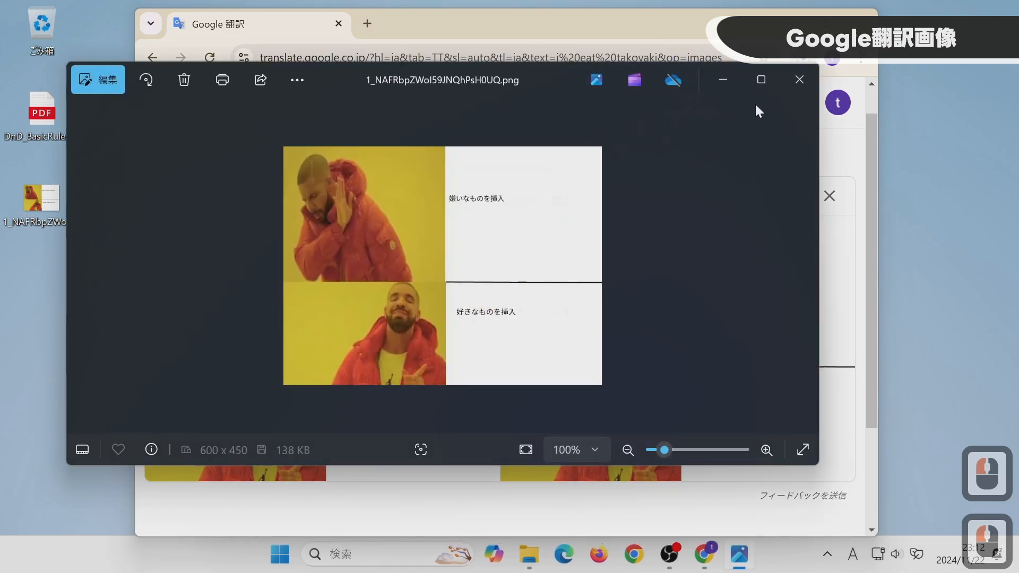
click(798, 81)
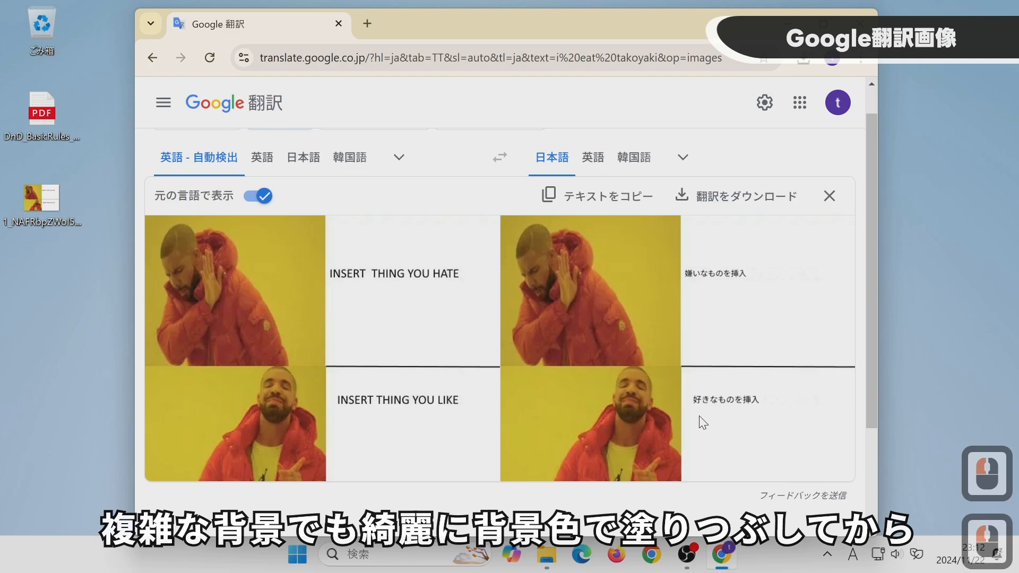
Turn off the original-language display so only the translated image is shown
click(257, 196)
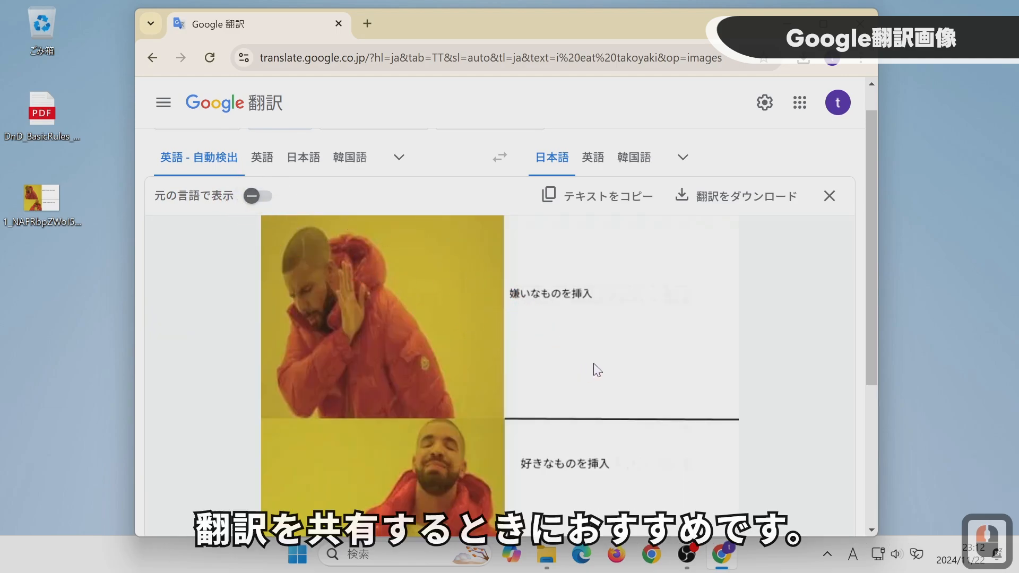
scroll(598, 367, up, 1)
scroll(599, 368, up, 2)
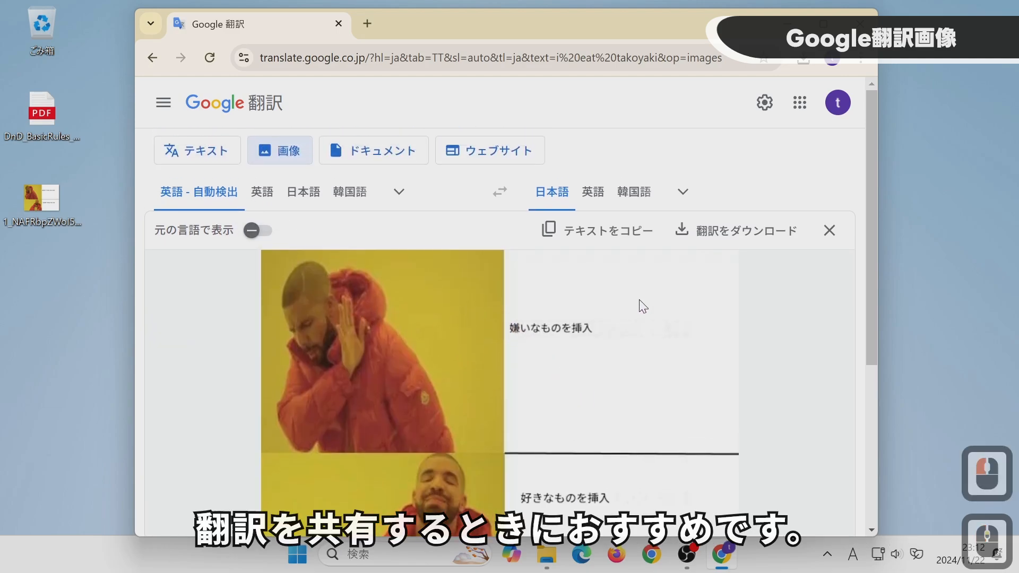
Clear the translated image and switch the translator to document translation
click(826, 234)
click(348, 158)
click(388, 155)
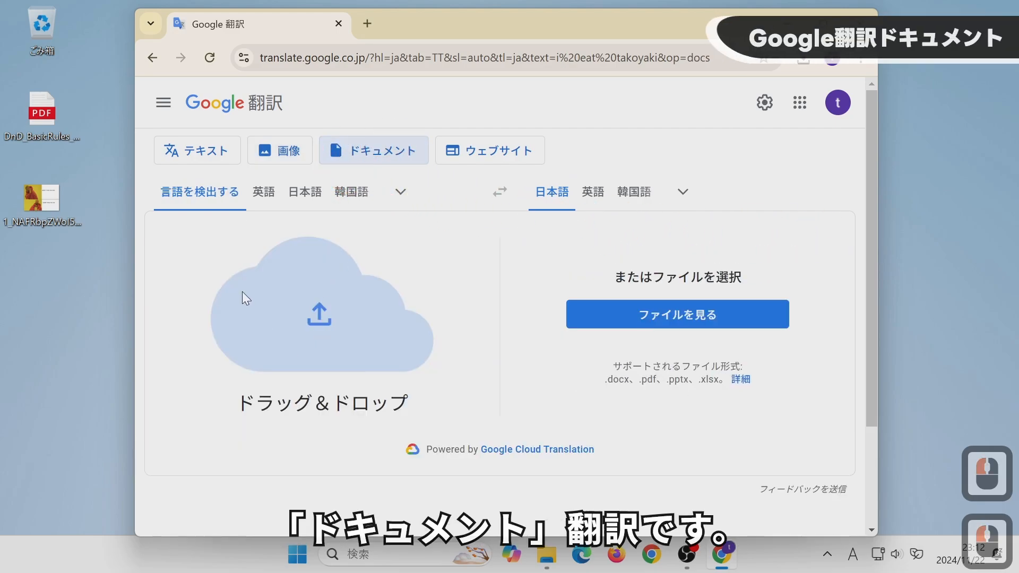
Open the DnD_BasicRules PDF from the desktop, look at its cover page and close it
click(39, 120)
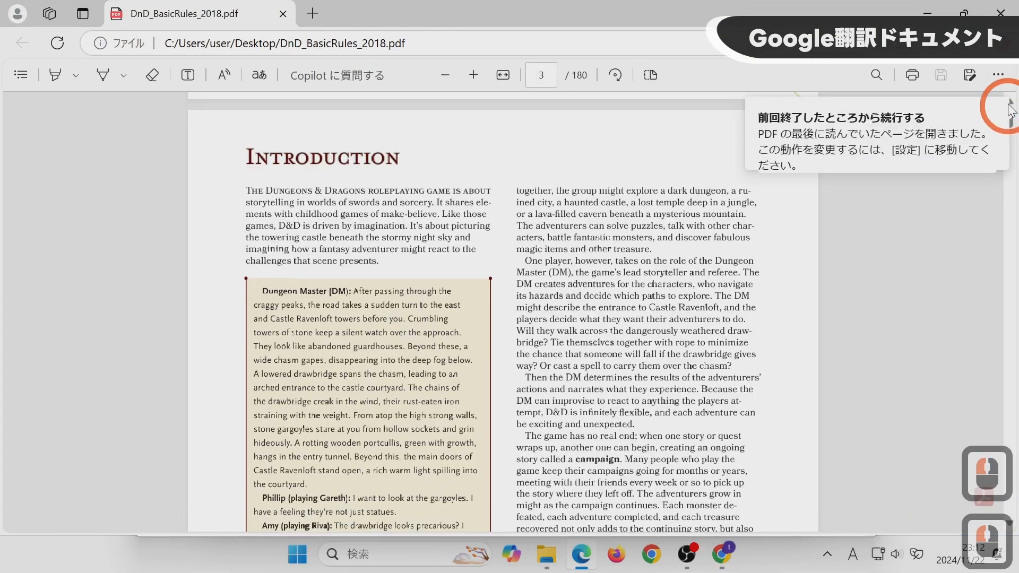
triple_click(989, 134)
scroll(756, 264, up, 4)
scroll(756, 265, up, 15)
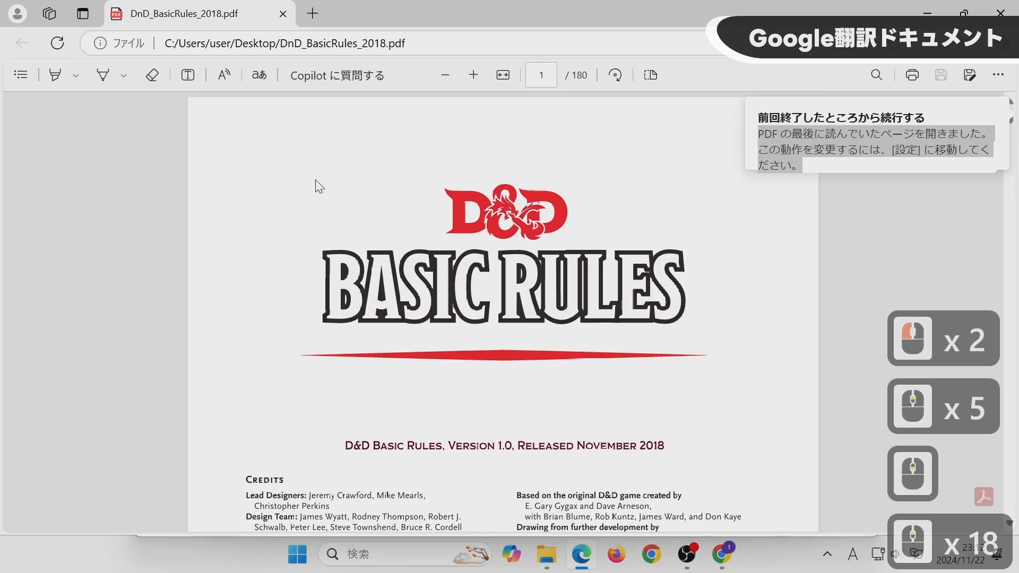
click(283, 15)
Try to load the DnD_BasicRules PDF from the desktop into the document translator
drag(46, 128, 288, 320)
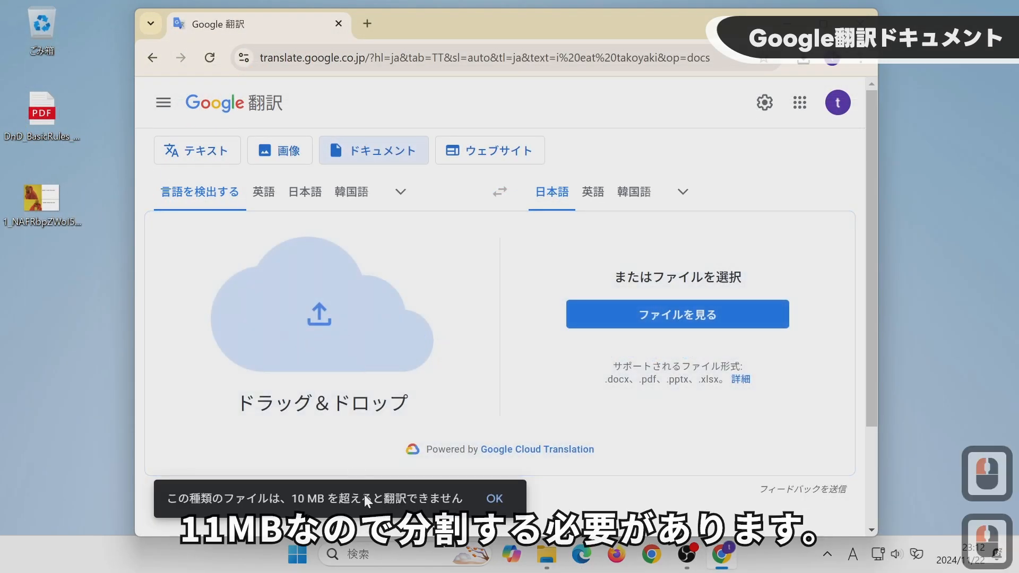
click(490, 502)
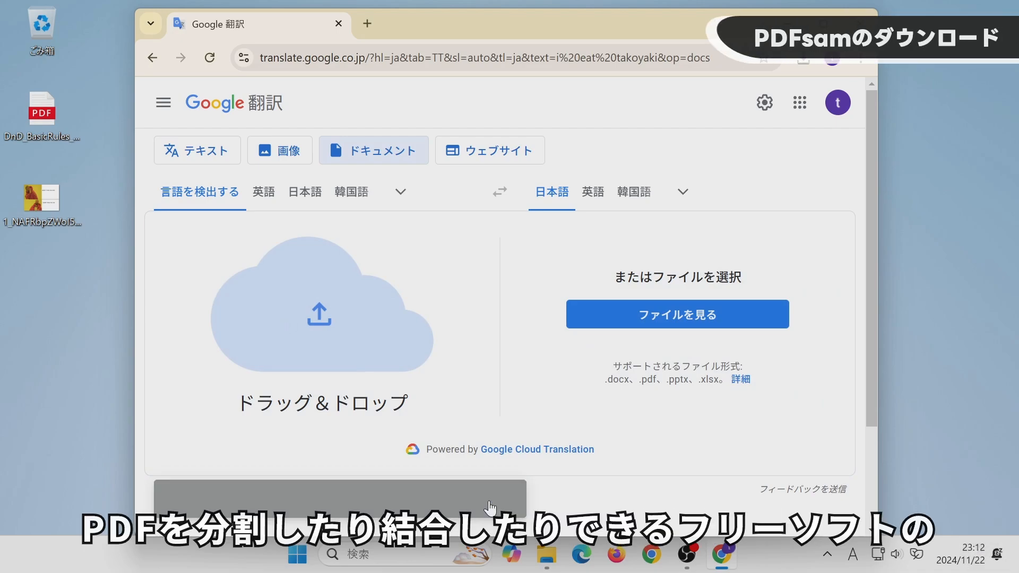
Search the web for "pdfsam basic" in a new tab and open the pdfsam.org download page
click(369, 30)
click(373, 53)
text(pdfsam basic)
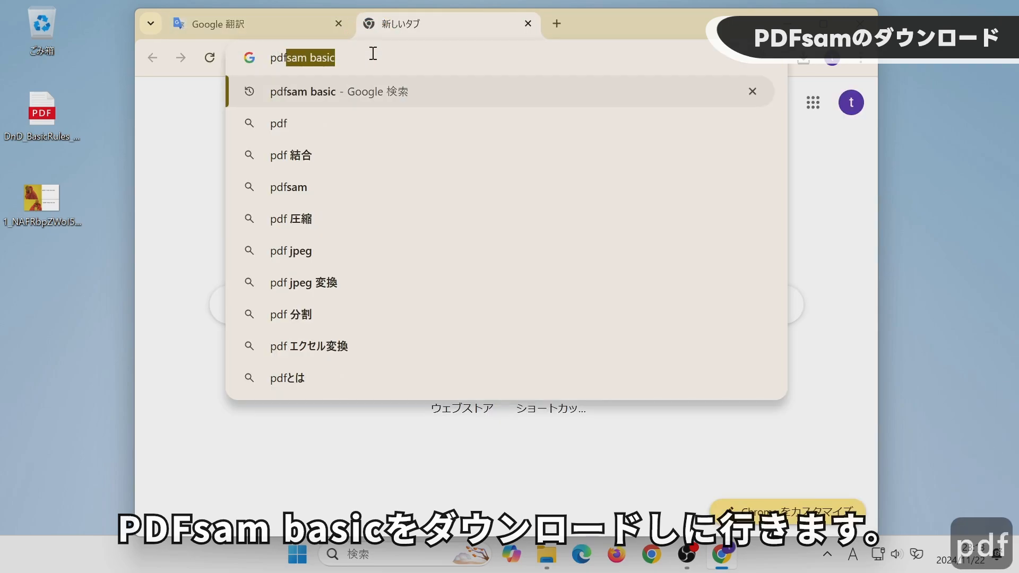
click(374, 90)
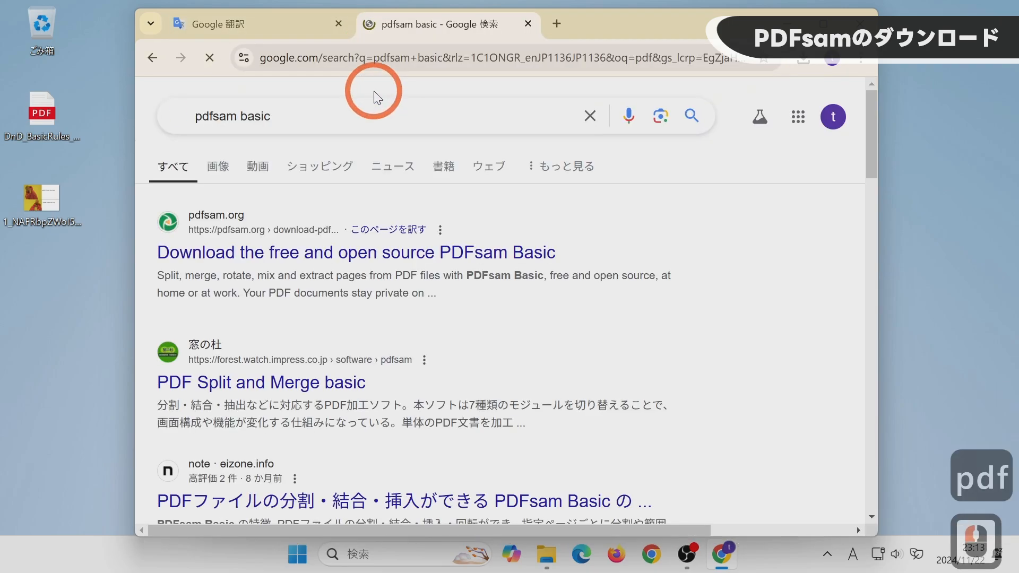
click(326, 254)
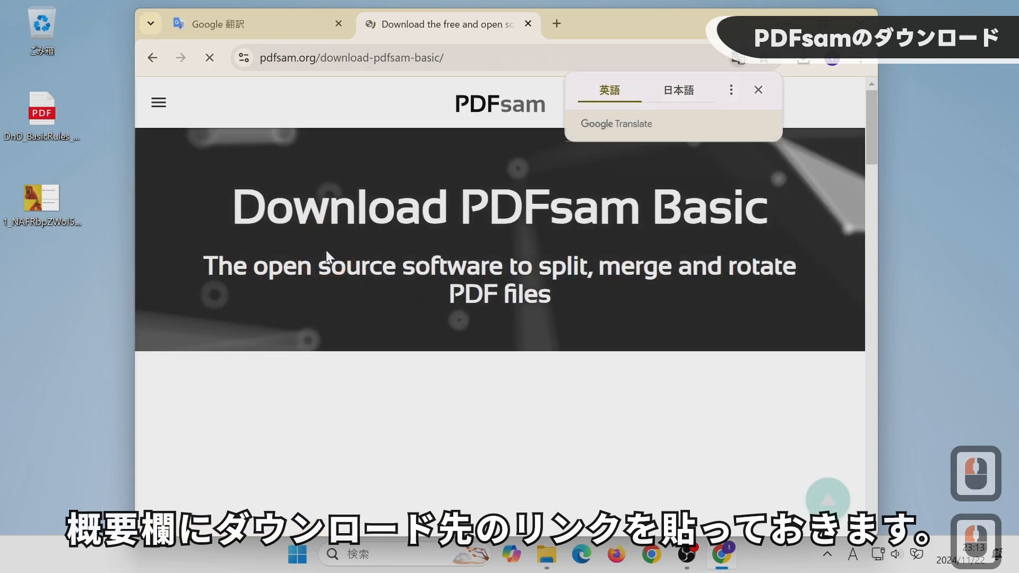
Maximize the browser window, go to the PDFsam Basic download page and accept the cookie notice
click(823, 23)
click(546, 97)
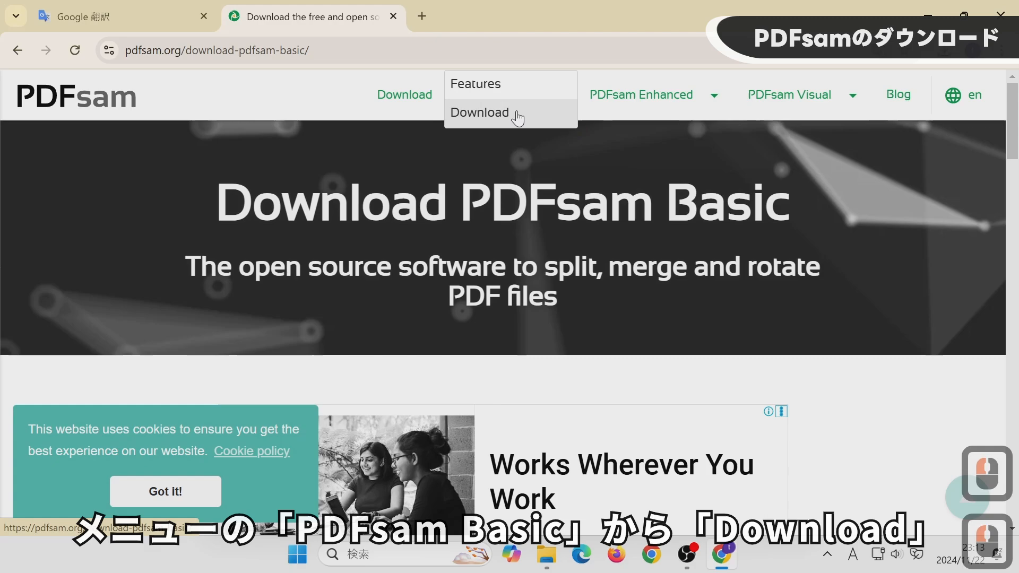
click(517, 113)
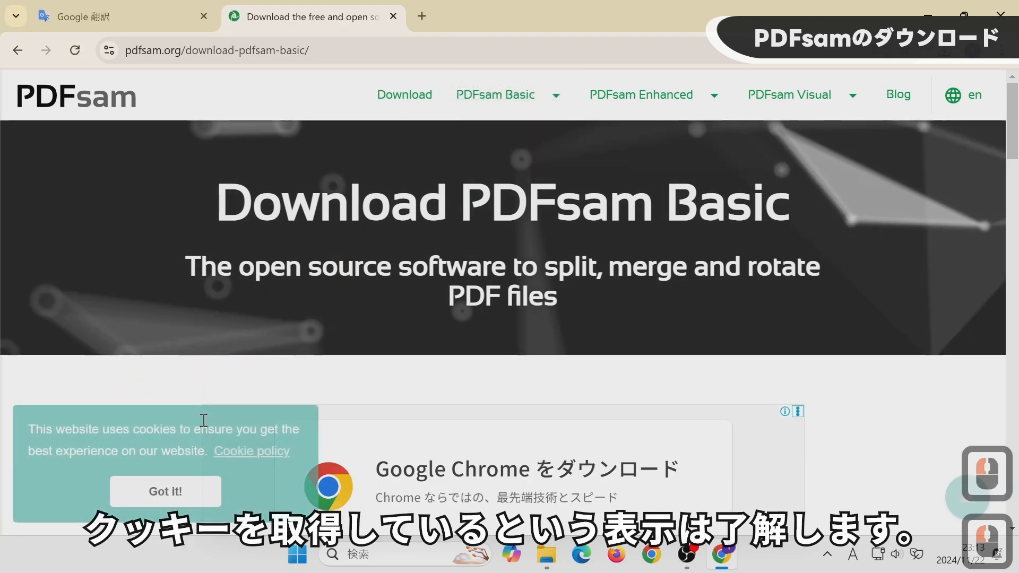
click(169, 492)
Download the Windows portable archive (.zip) of PDFsam Basic
scroll(297, 334, down, 8)
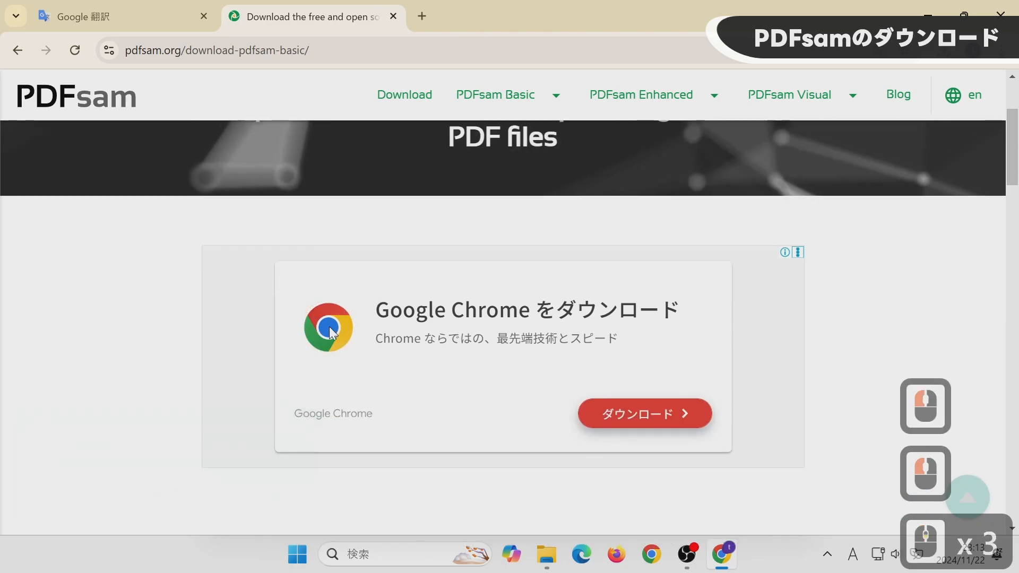
scroll(327, 335, down, 10)
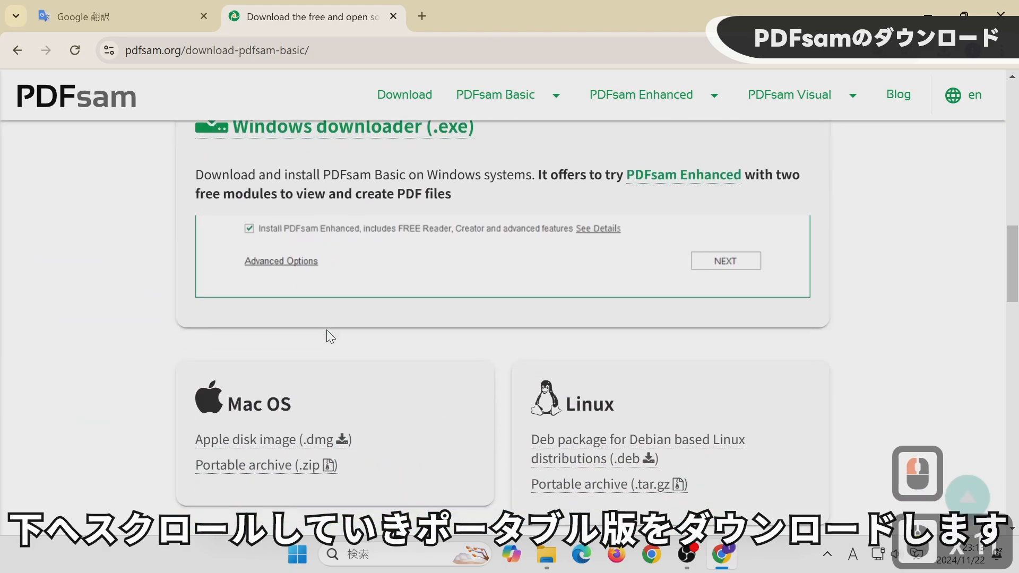
scroll(321, 340, down, 1)
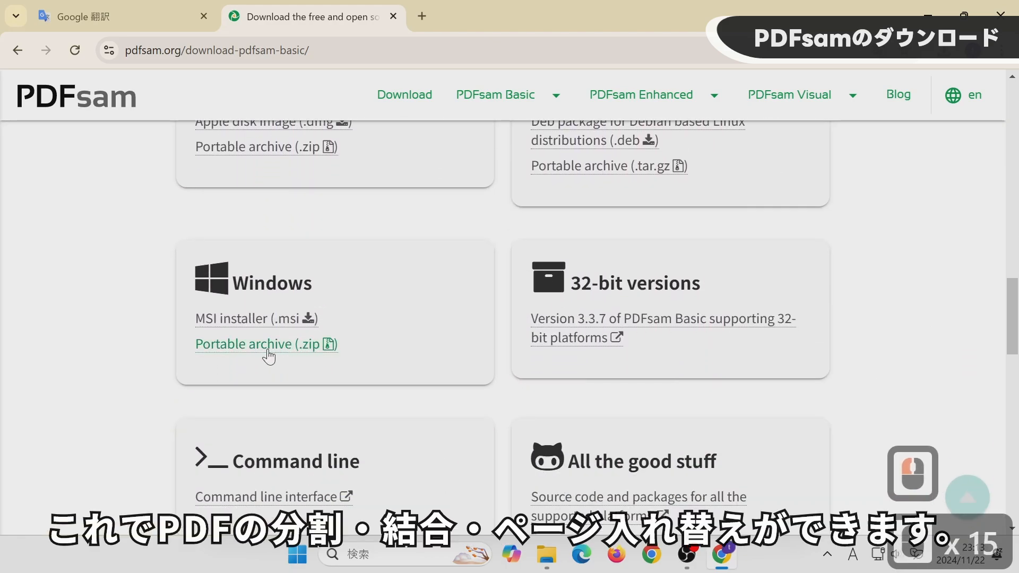
click(302, 353)
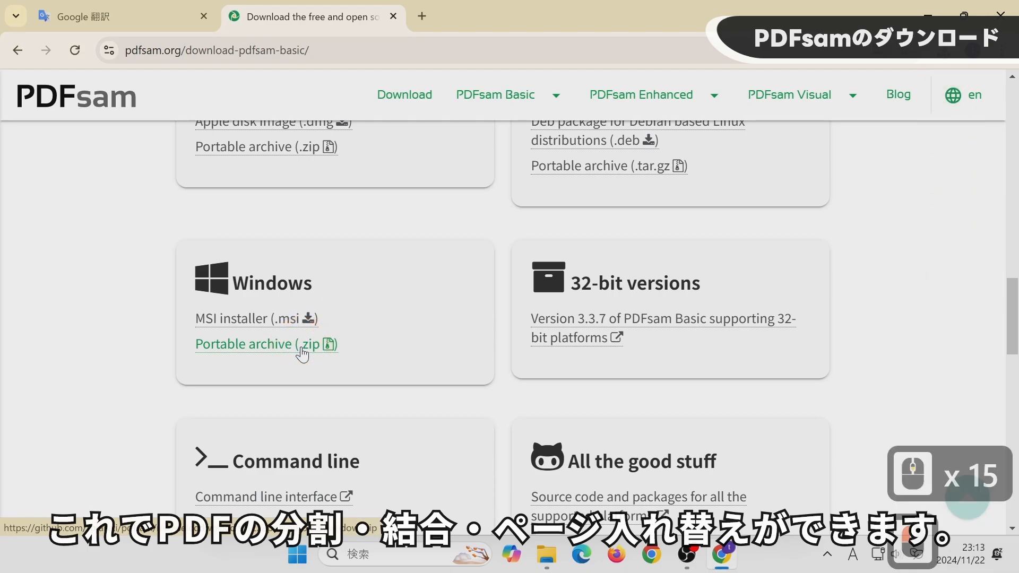
mouse_move(497, 98)
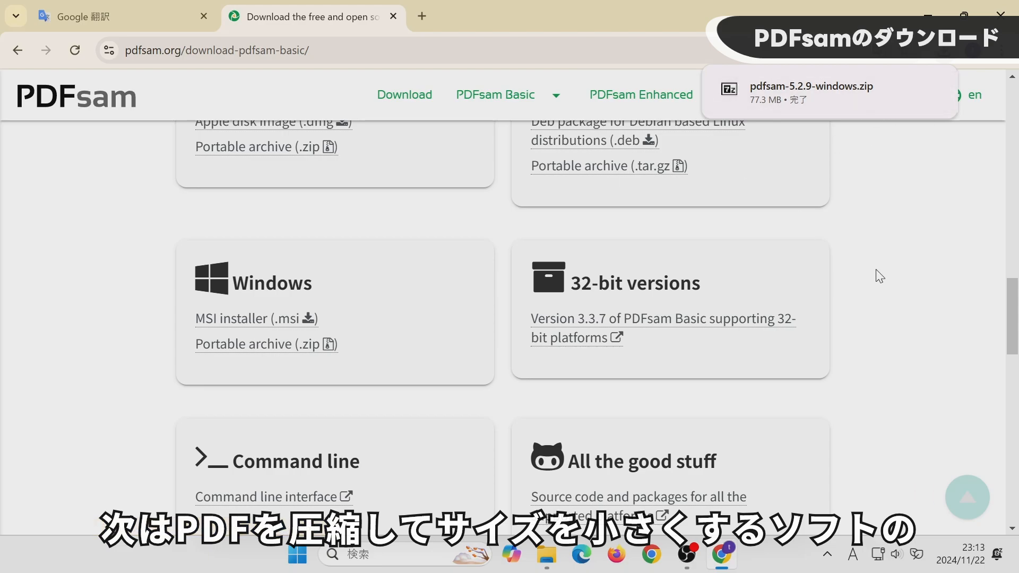
Dismiss the download notification and open the PDFsam Visual "Download and prices" page
scroll(884, 201, up, 4)
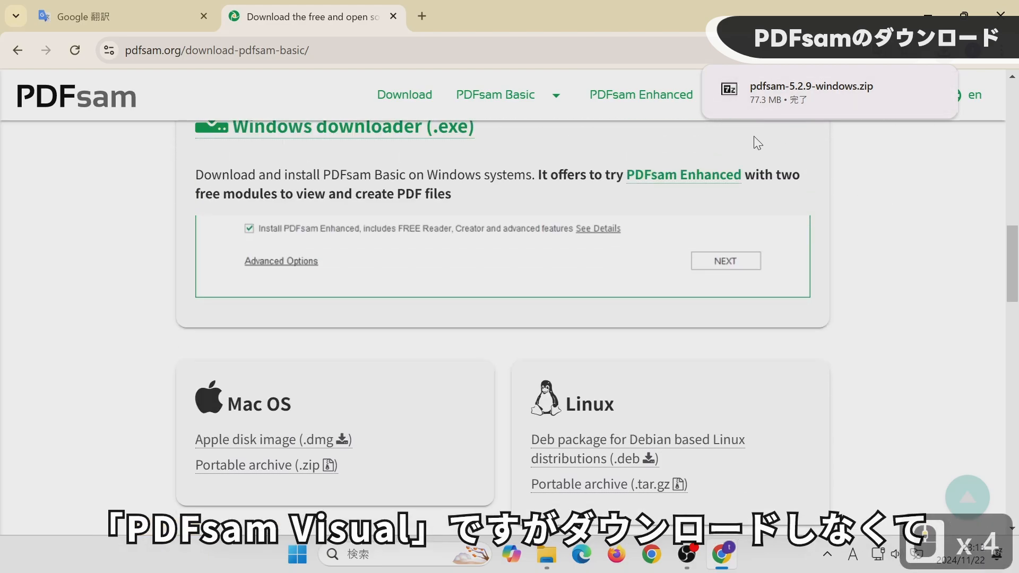
mouse_move(712, 110)
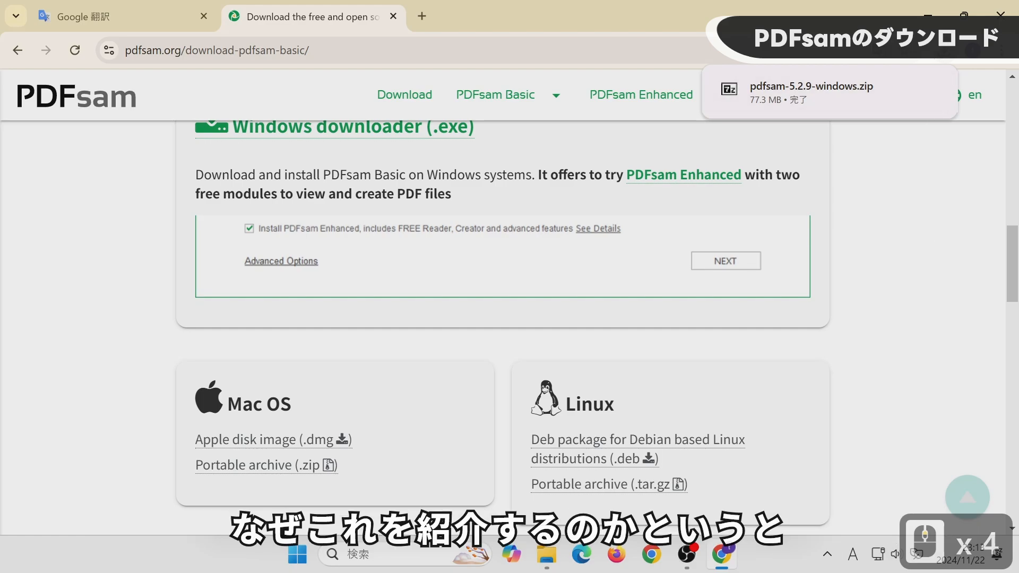
click(940, 55)
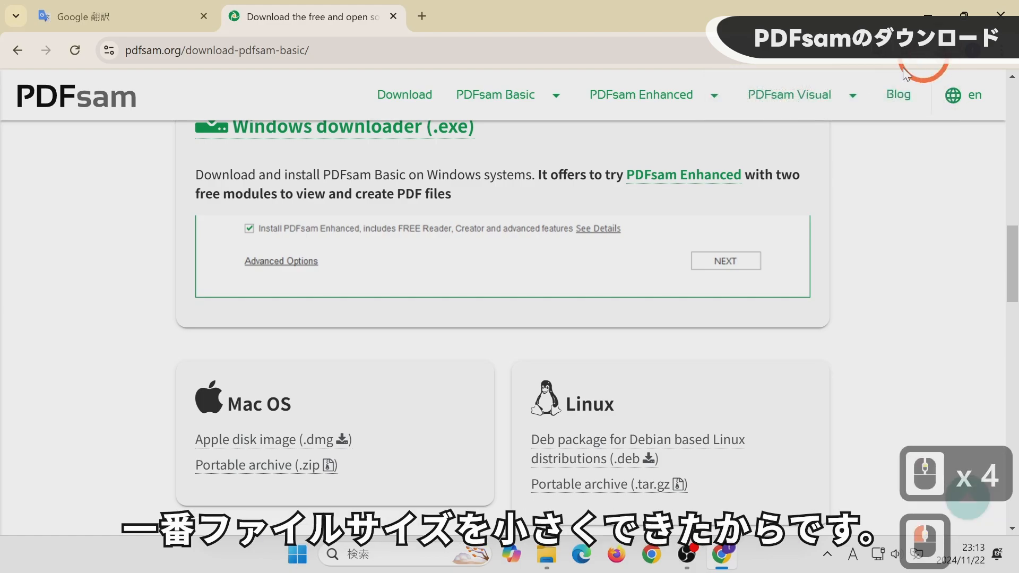
click(871, 97)
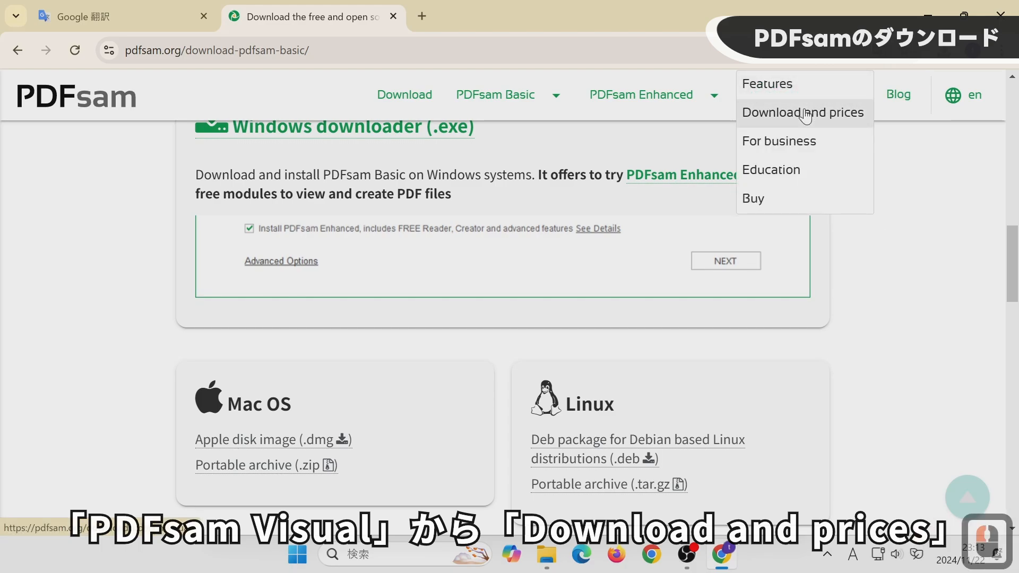
click(806, 114)
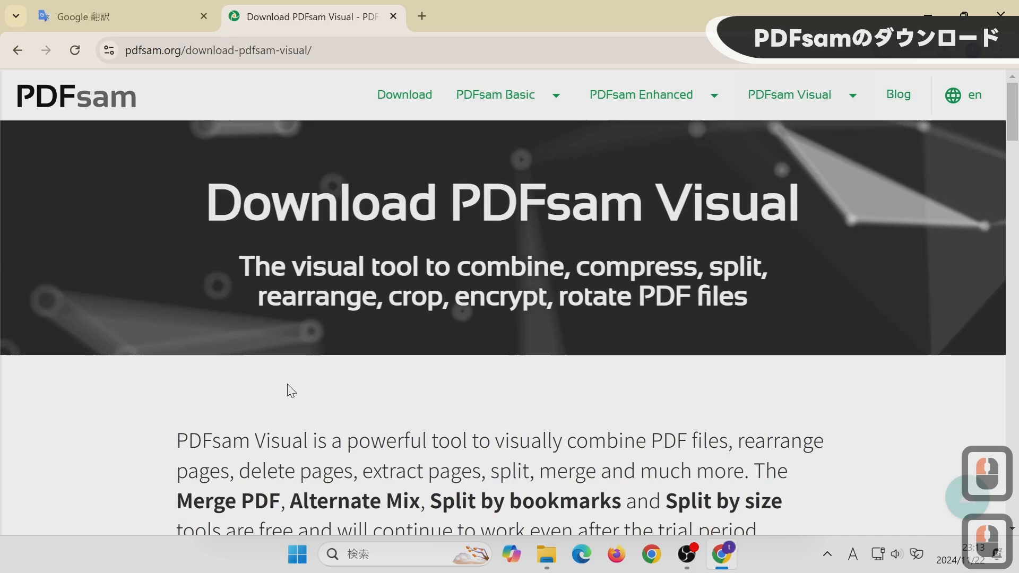
Download the 64-bit Windows portable archive (.zip) of PDFsam Visual v5.5.1
scroll(266, 385, down, 5)
scroll(258, 382, down, 1)
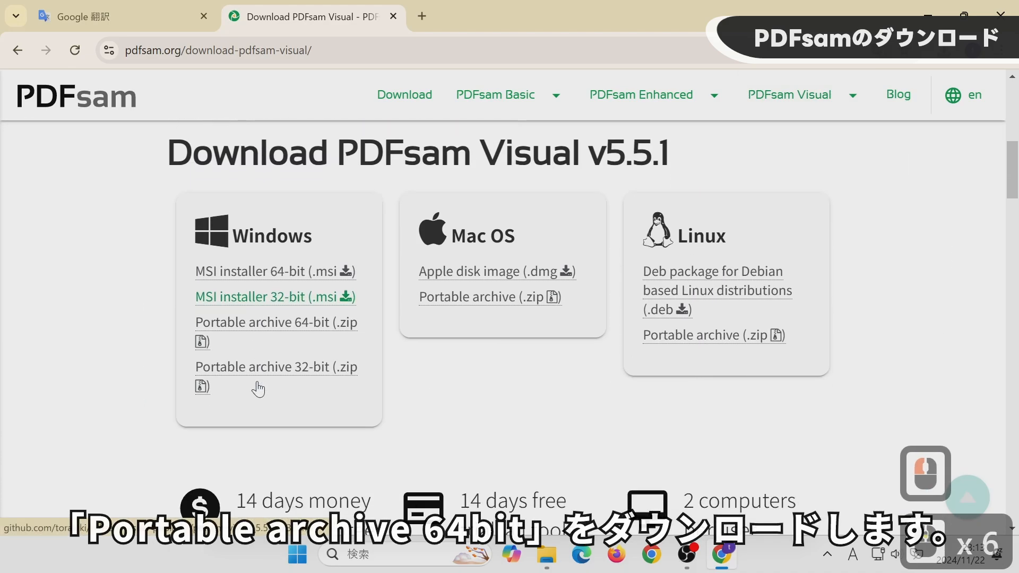
click(271, 329)
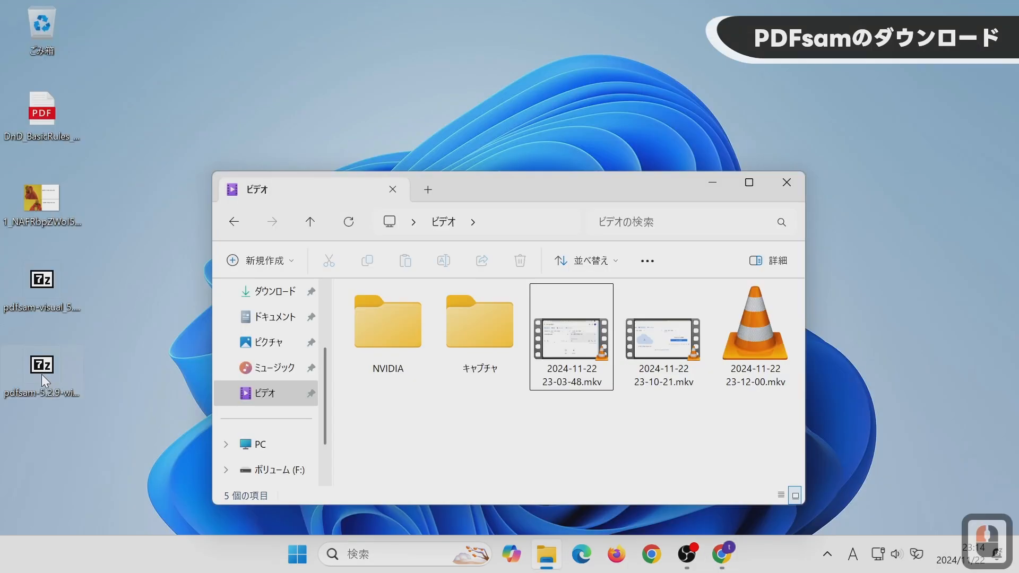
Extract the pdfsam-5.2.9-windows folder from its zip archive to the desktop with 7-Zip and close the archive
double_click(42, 374)
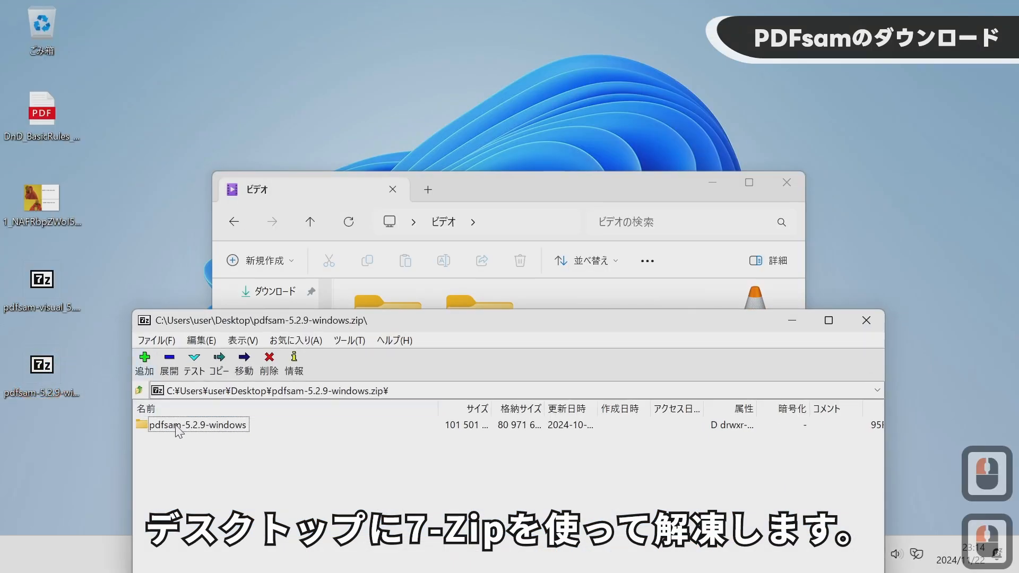
drag(201, 429, 116, 225)
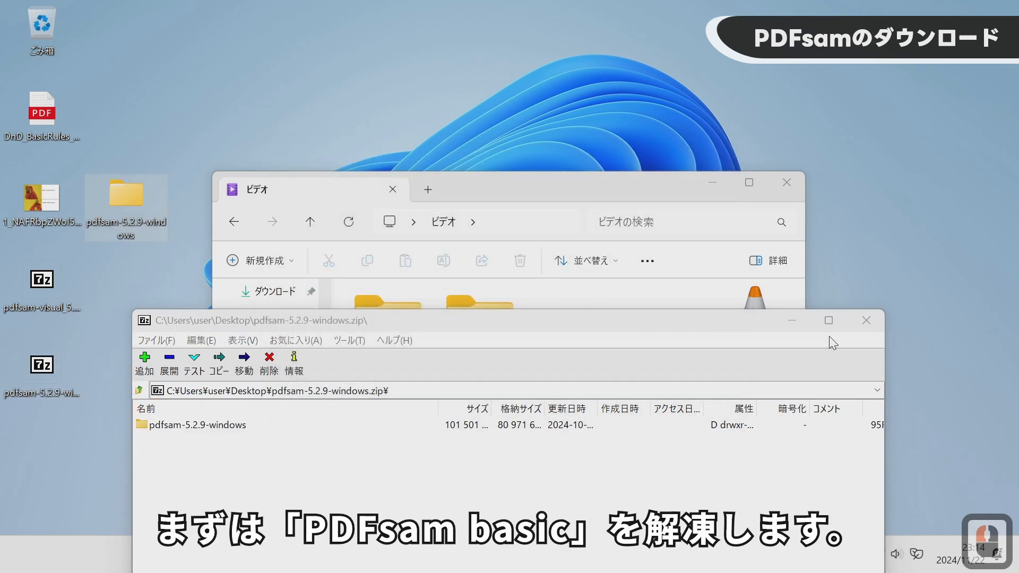
click(866, 320)
Examine the top-level contents of the PDFsam Visual archive in 7-Zip, closing the Videos folder window and the archive
double_click(47, 295)
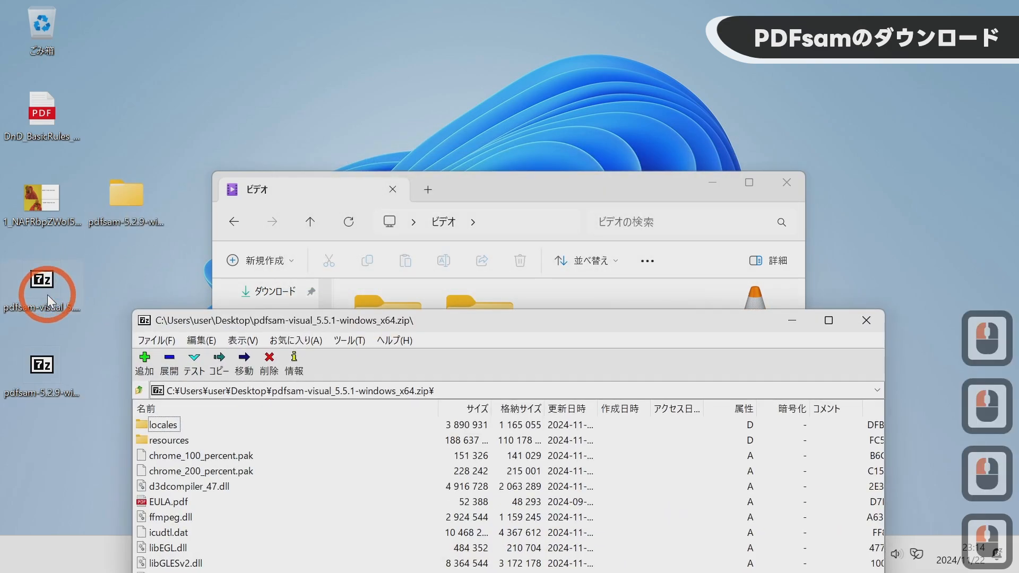
click(393, 189)
drag(321, 324, 367, 141)
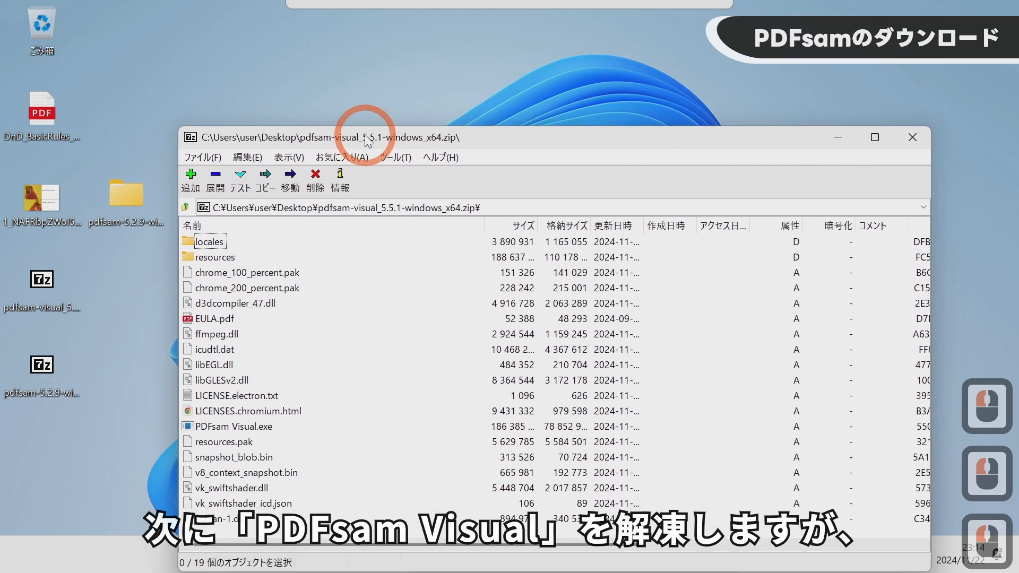
click(912, 137)
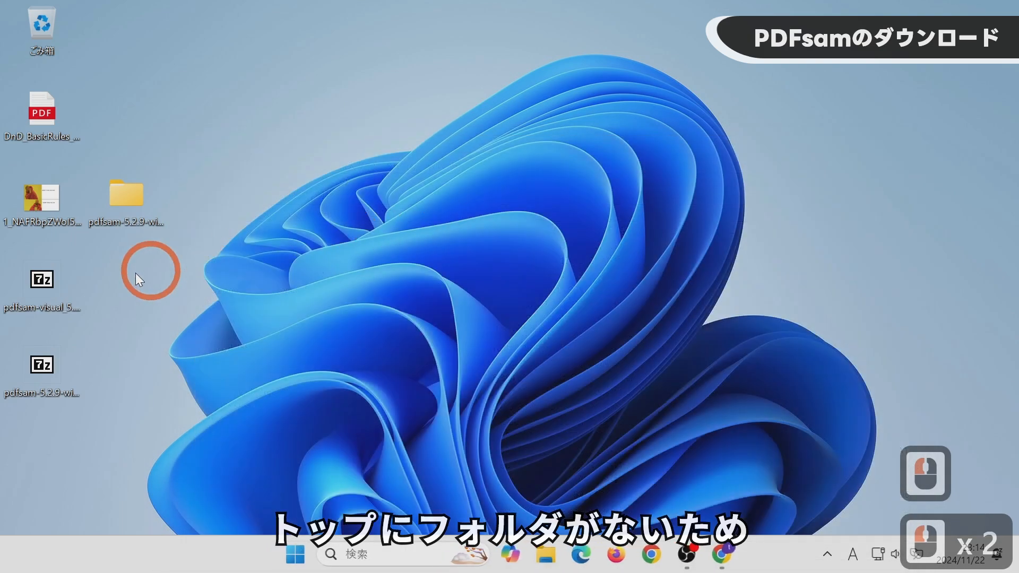
Extract the pdfsam-visual_5.5.1-windows_x64 zip archive into its own folder on the desktop with 7-Zip
right_click(41, 296)
click(119, 393)
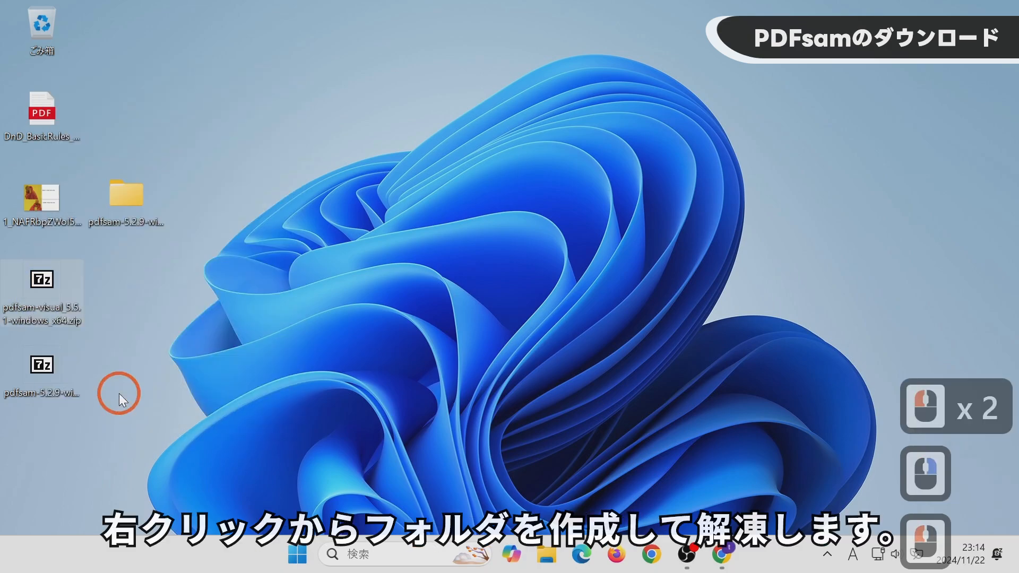
click(245, 230)
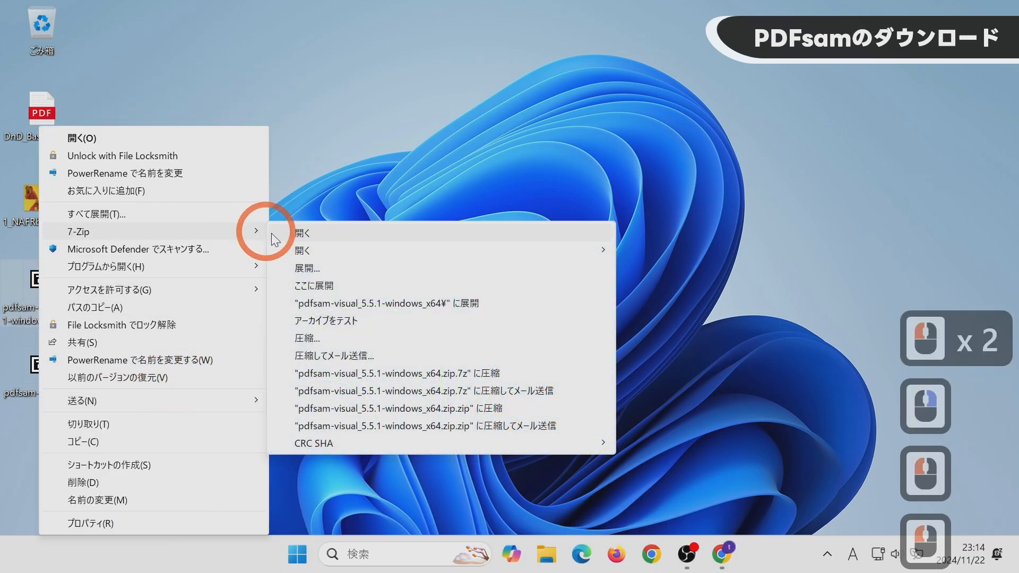
click(367, 304)
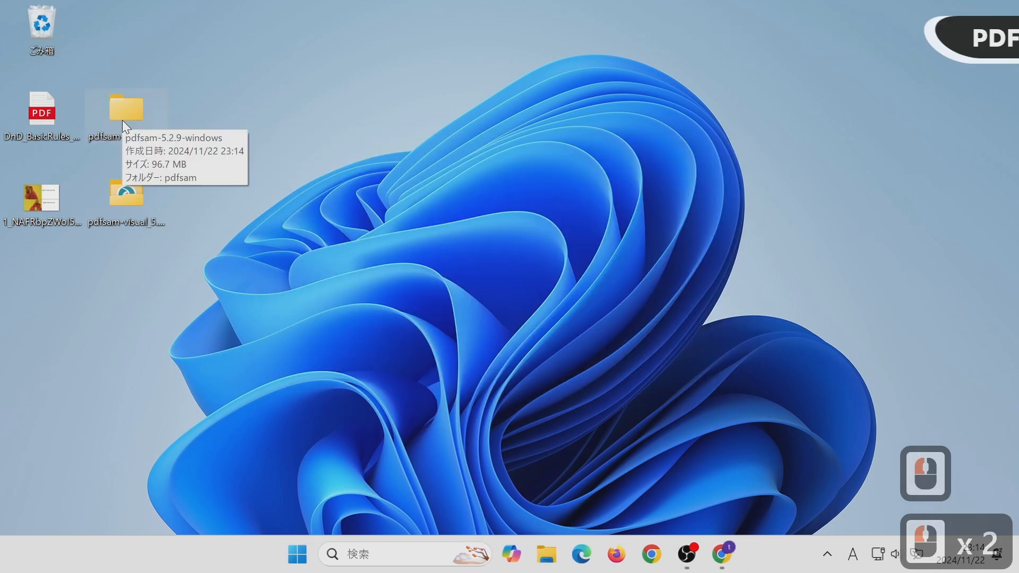
Open the pdfsam folder inside pdfsam-5.2.9-windows and launch PDFsam Basic through pdfsam.bat
double_click(122, 120)
click(370, 321)
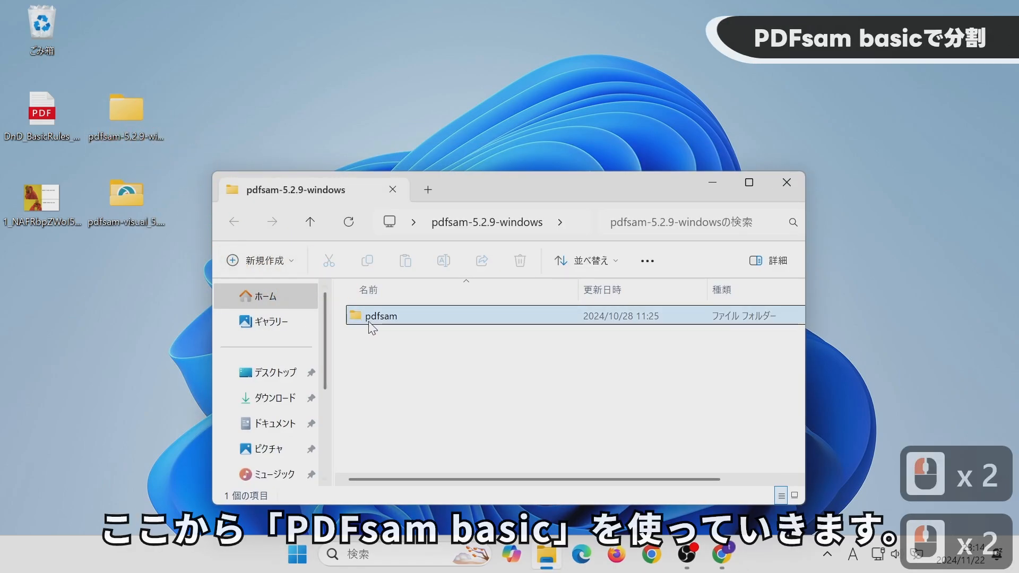
double_click(370, 321)
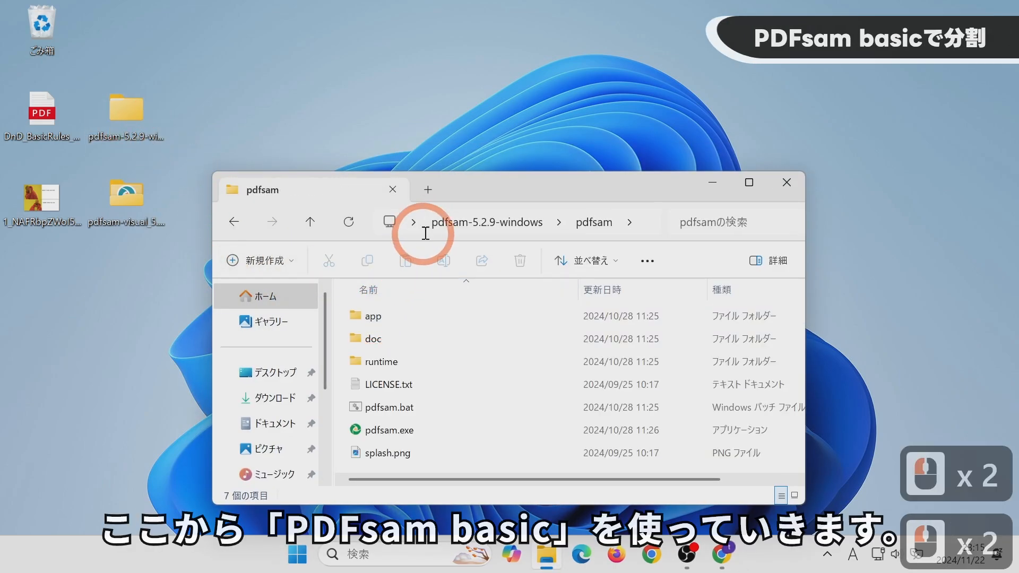
drag(453, 192, 428, 114)
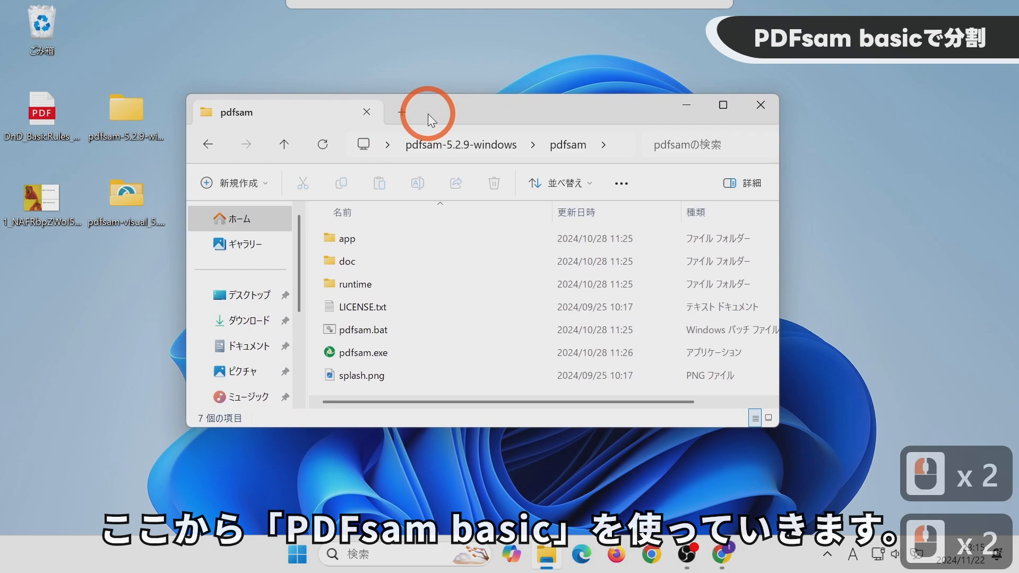
click(345, 333)
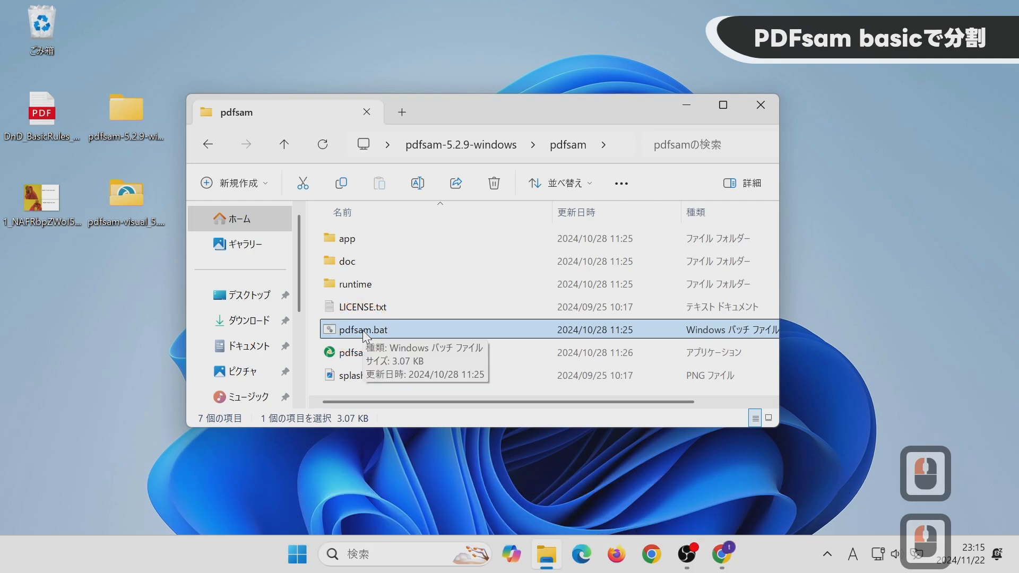
double_click(364, 332)
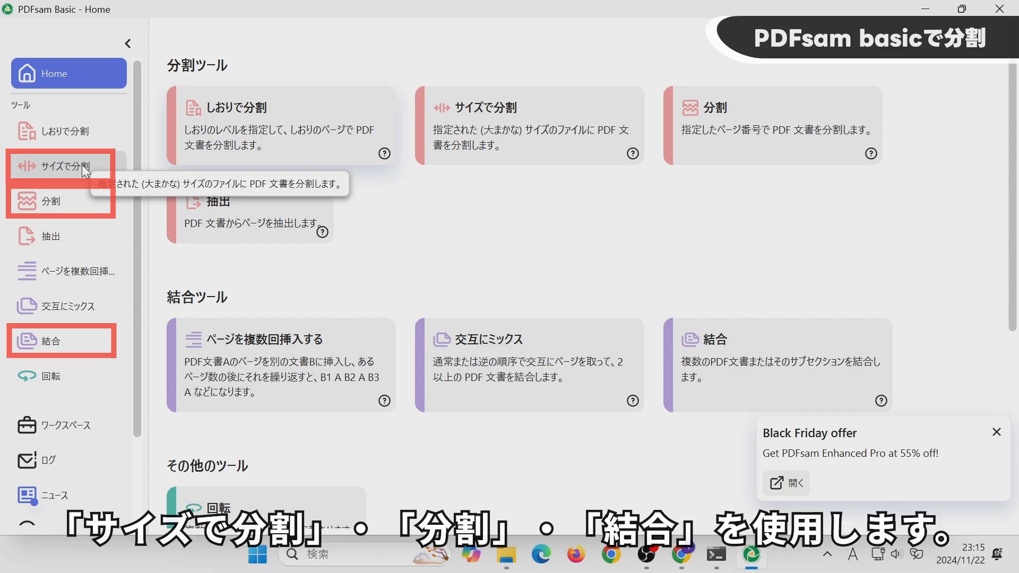
Open the split-by-size tool (サイズで分割) and set the split size to 6 megabytes
click(83, 167)
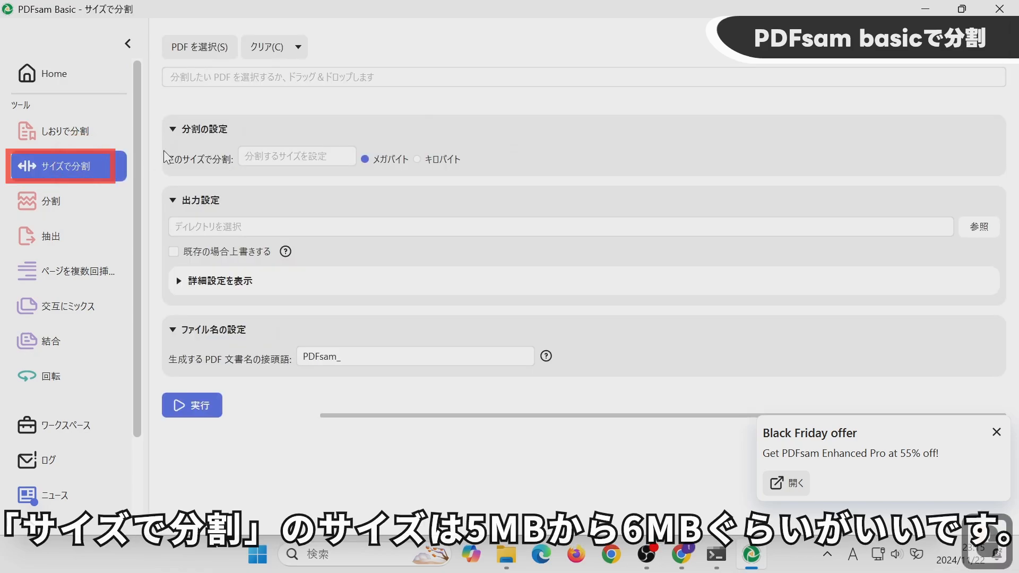
click(300, 154)
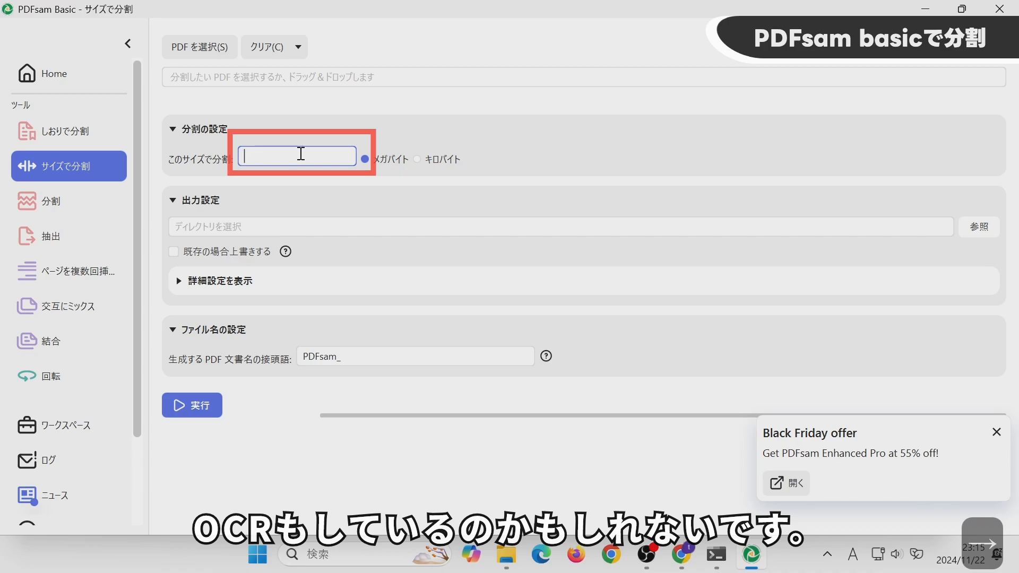
key(Num_Lock)
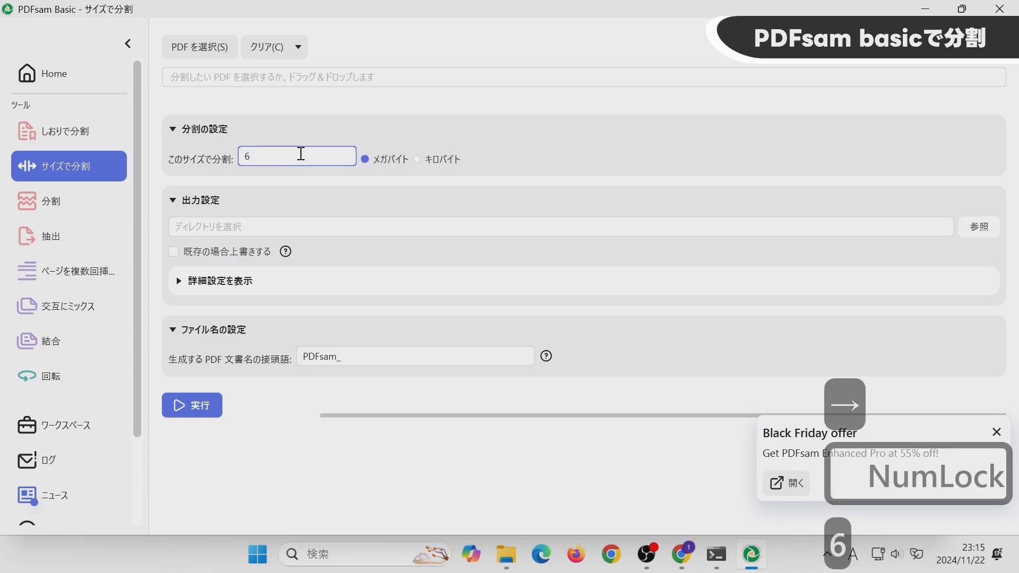
Load DnD_BasicRules_2018.pdf from the desktop into the split-by-size tool and run the split, overwriting files with the same name
double_click(212, 13)
drag(212, 10, 279, 72)
click(847, 40)
click(846, 39)
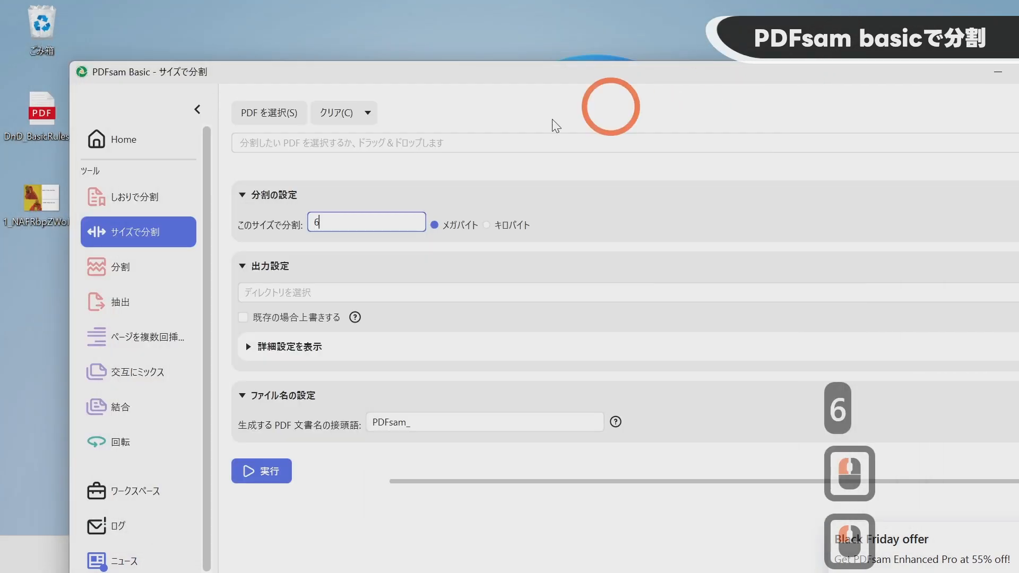
drag(281, 84, 277, 39)
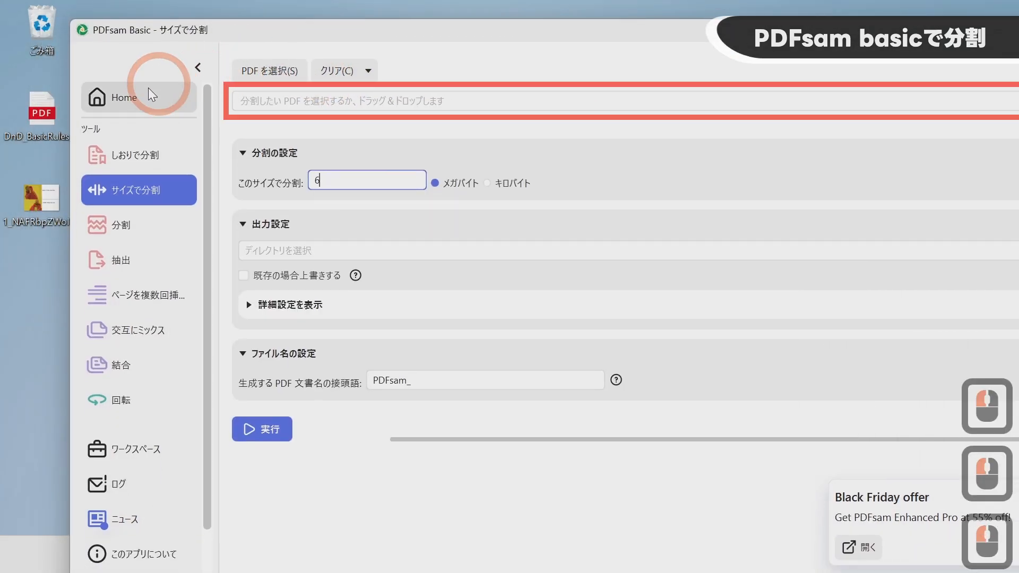
drag(45, 119, 320, 103)
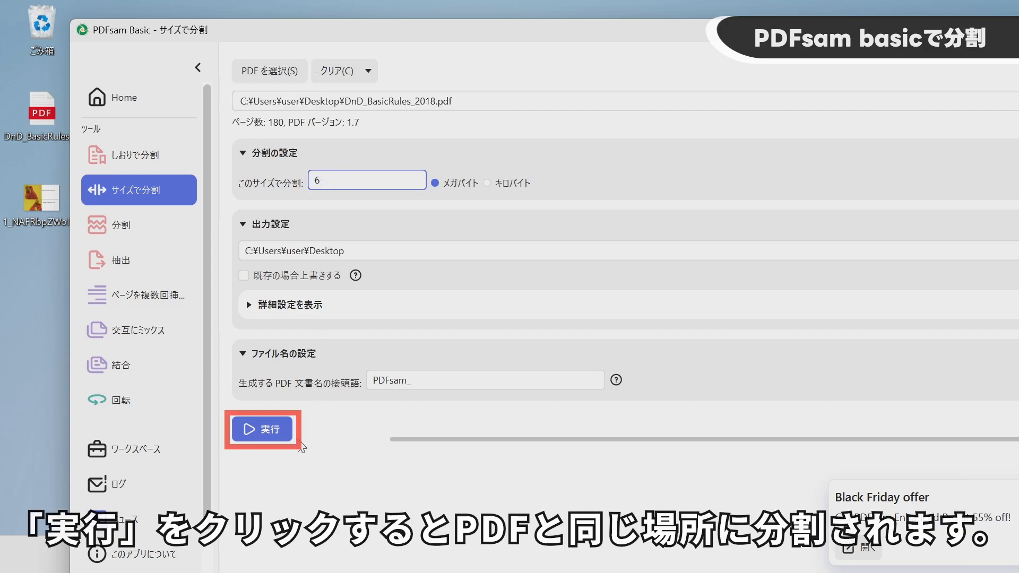
click(273, 429)
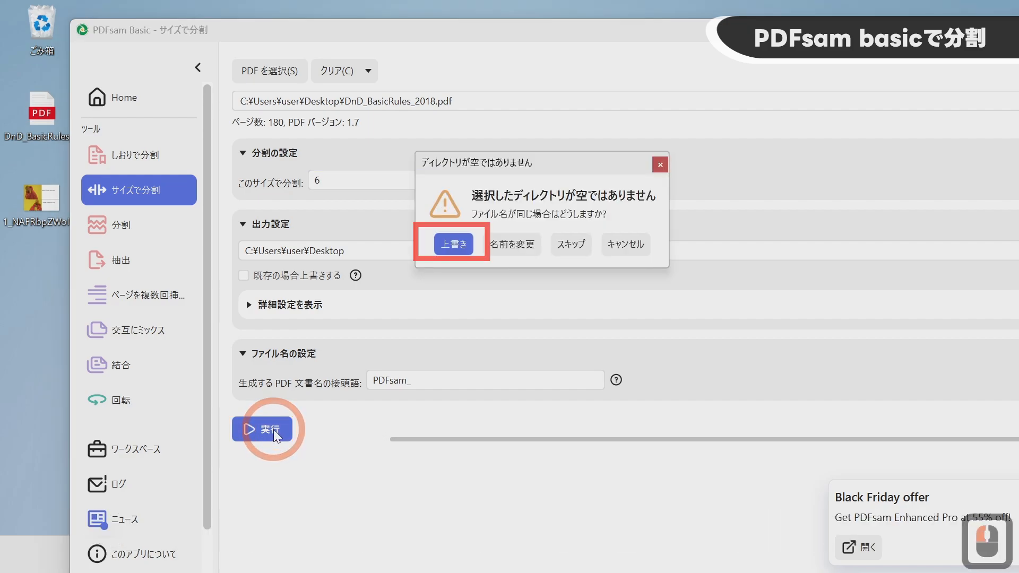
click(453, 245)
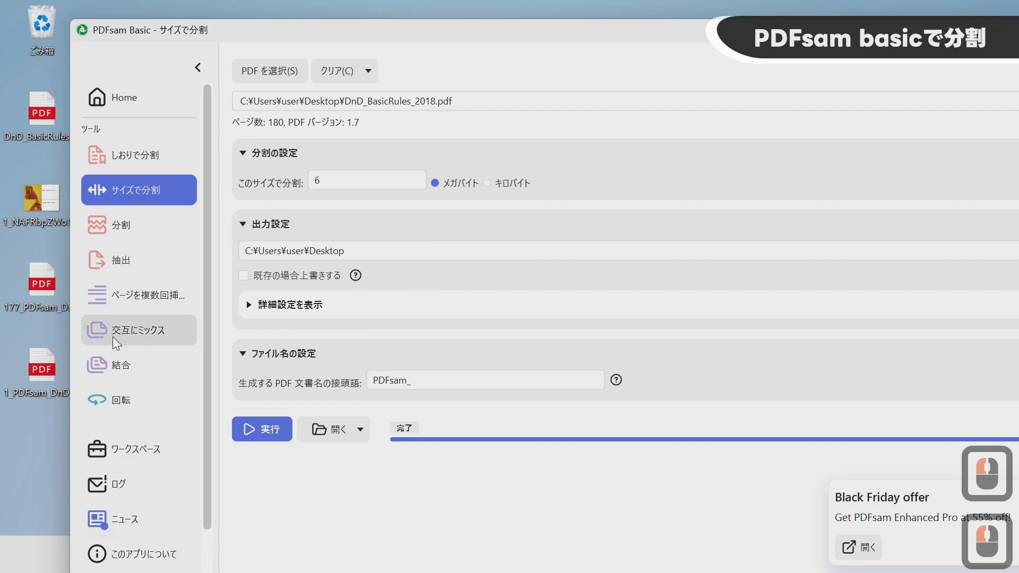
Open the Split tool (分割) and configure it to split after every 300 pages
click(116, 229)
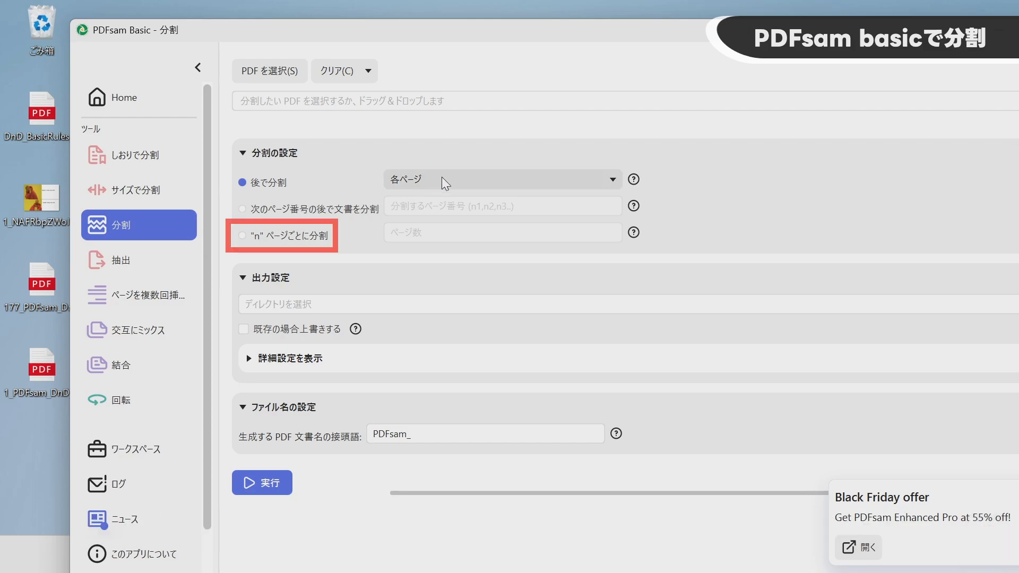
click(297, 241)
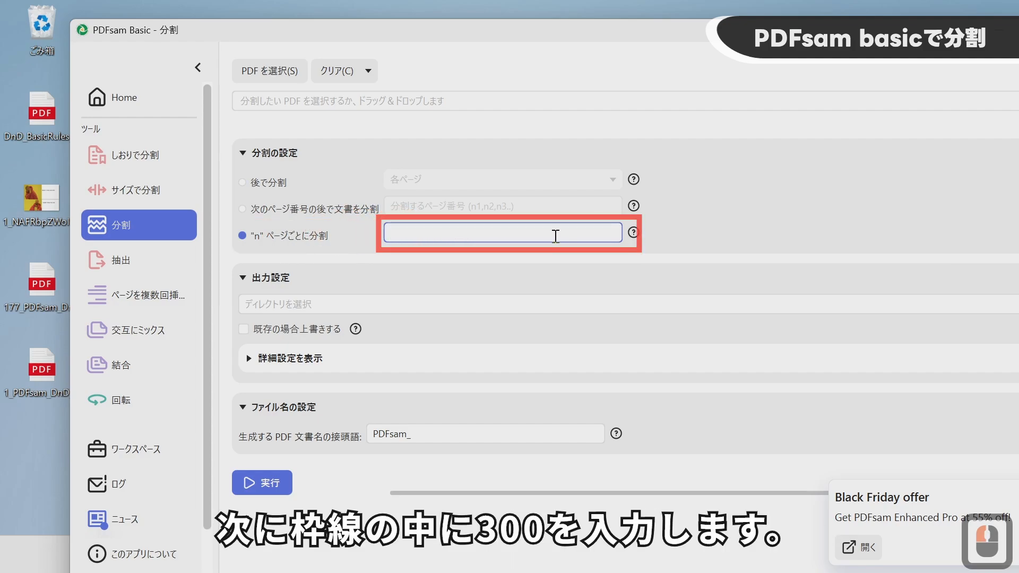
text(300)
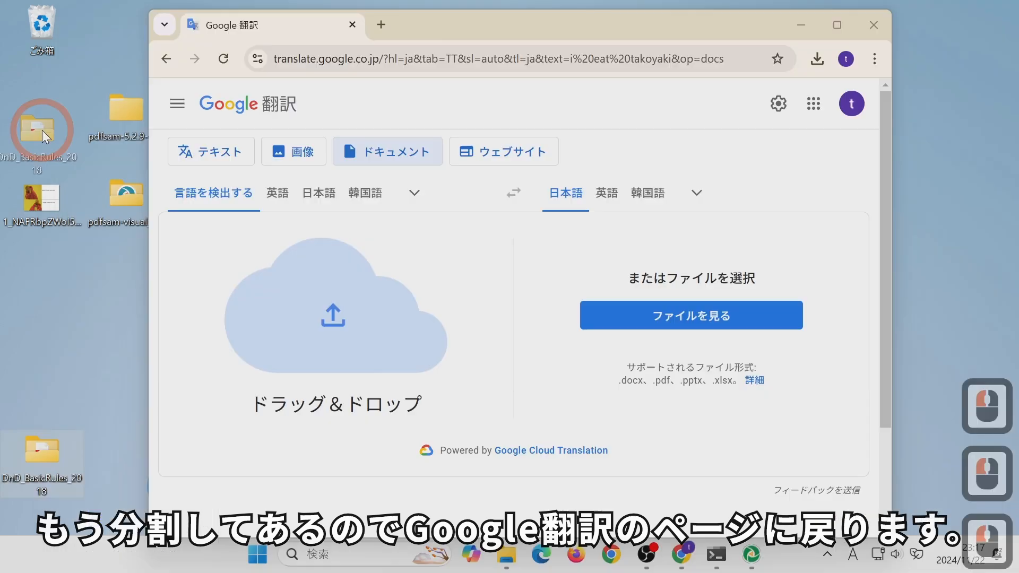
Upload 1_PDFsam_DnD_BasicRules_2018.pdf from the desktop's DnD_BasicRules_2018 folder to Google Translate and translate it from the detected language into Japanese
double_click(43, 120)
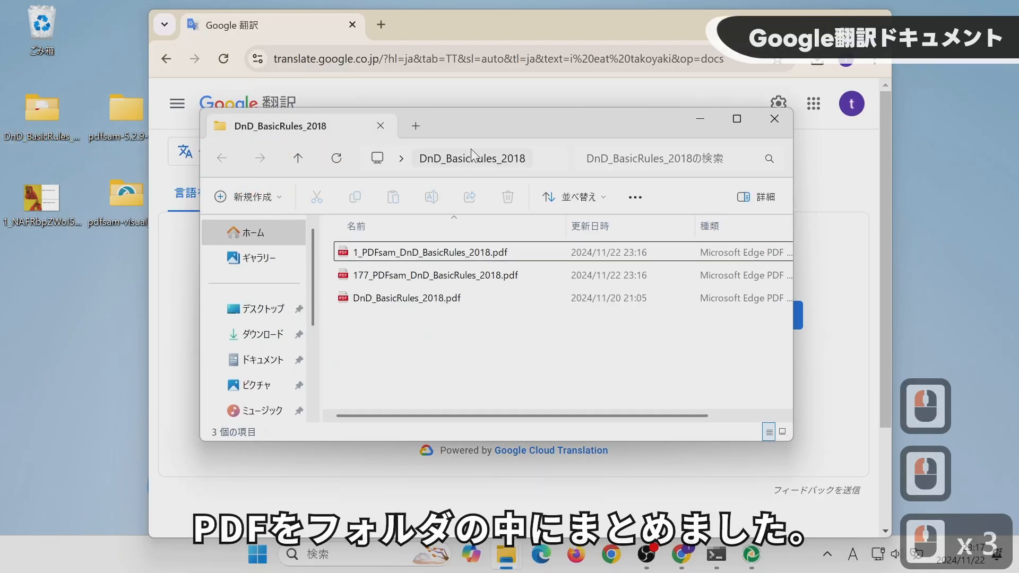
drag(485, 126, 783, 169)
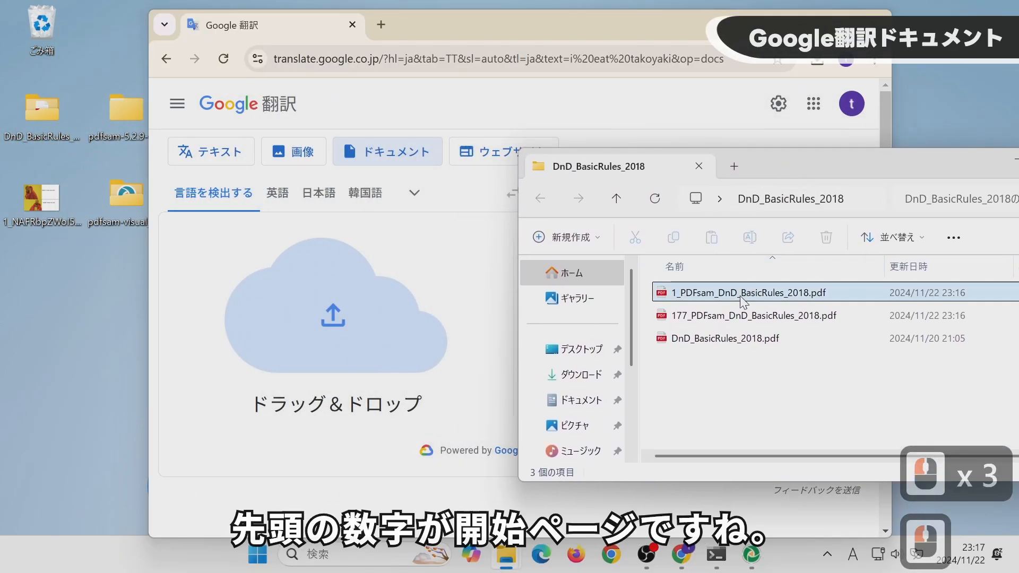
click(725, 293)
drag(725, 293, 370, 314)
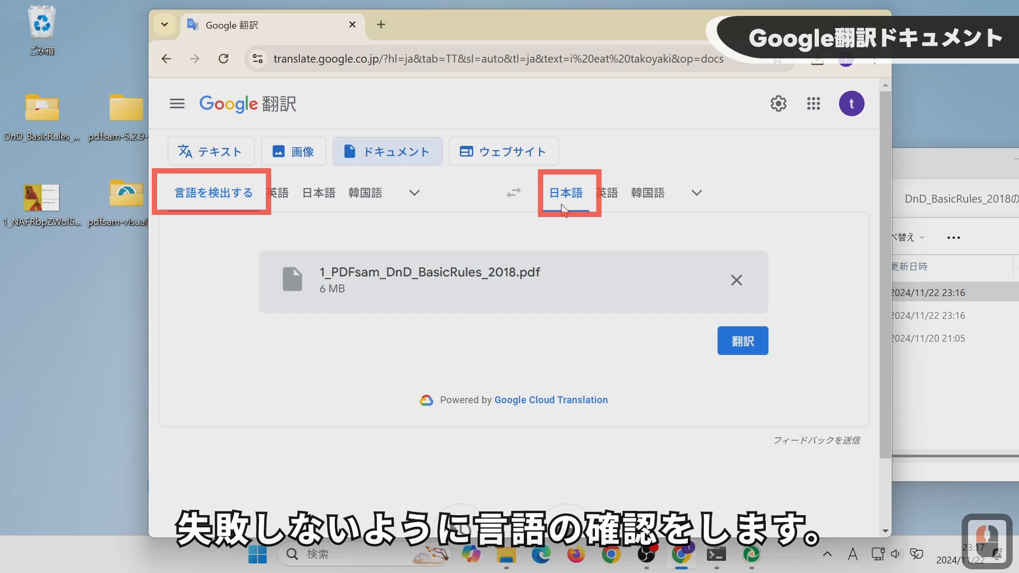
click(737, 343)
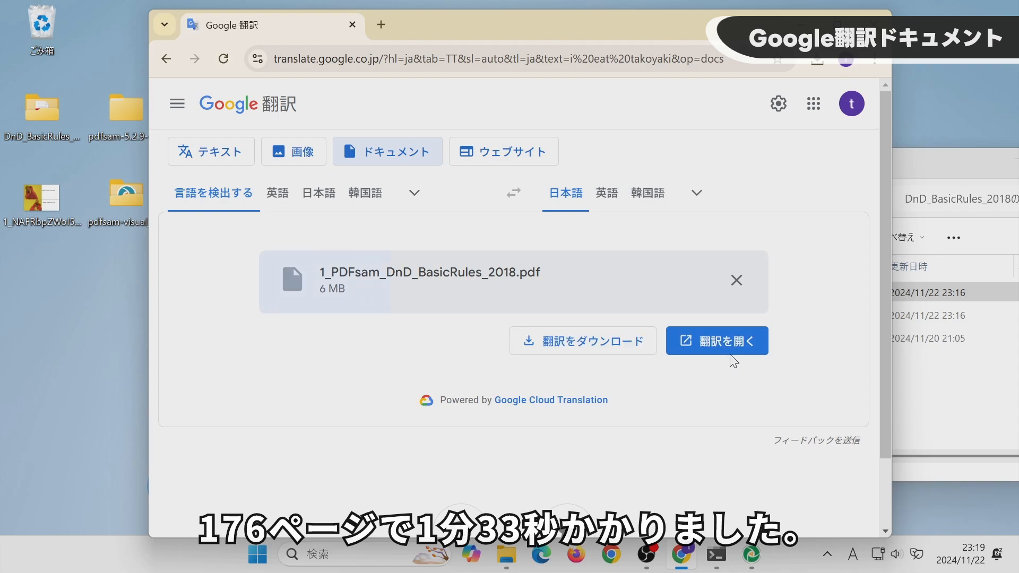
Download the translated 1_PDFsam_DnD_BasicRules_2018.pdf and show it in its download folder
click(565, 344)
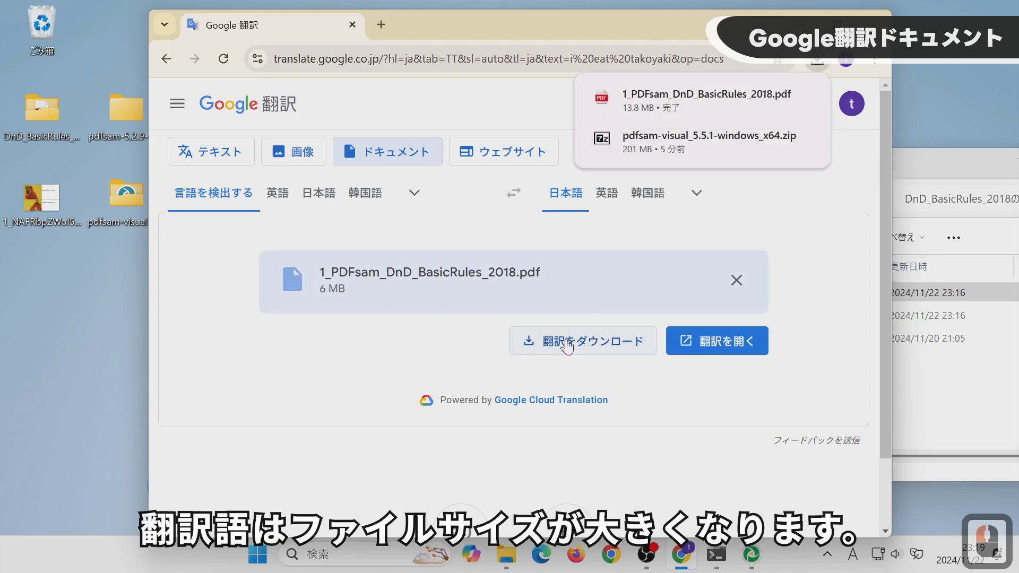
mouse_move(657, 111)
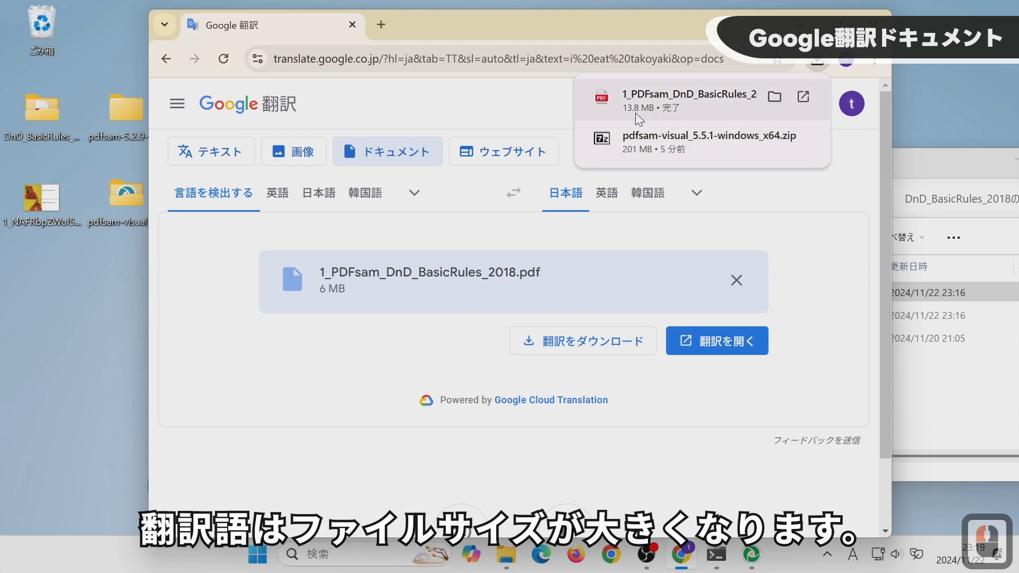
click(774, 96)
Translate 177_PDFsam_DnD_BasicRules_2018.pdf into Japanese, download the translation and show the downloaded files in their folder
click(839, 366)
click(711, 315)
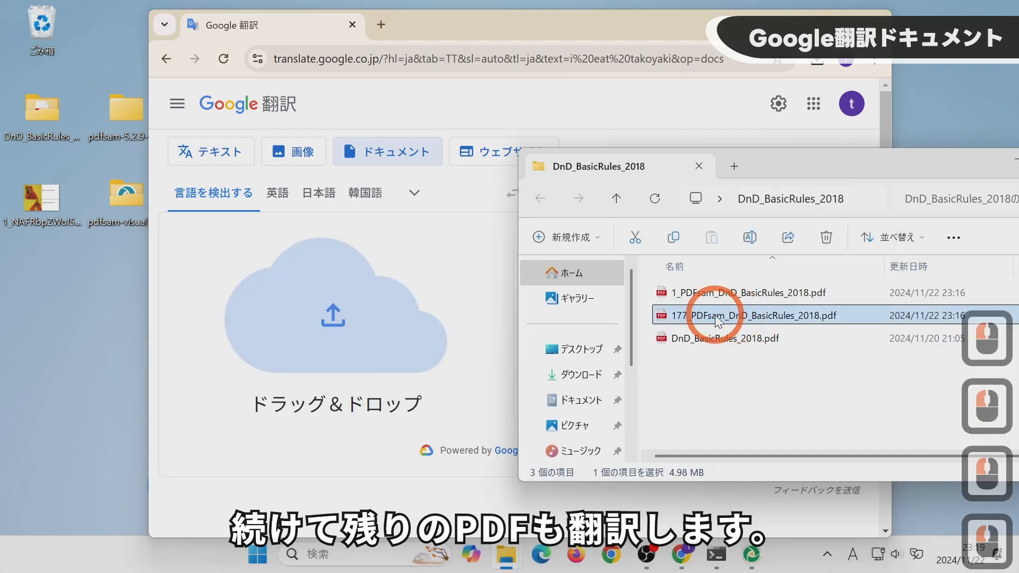
drag(718, 321, 344, 349)
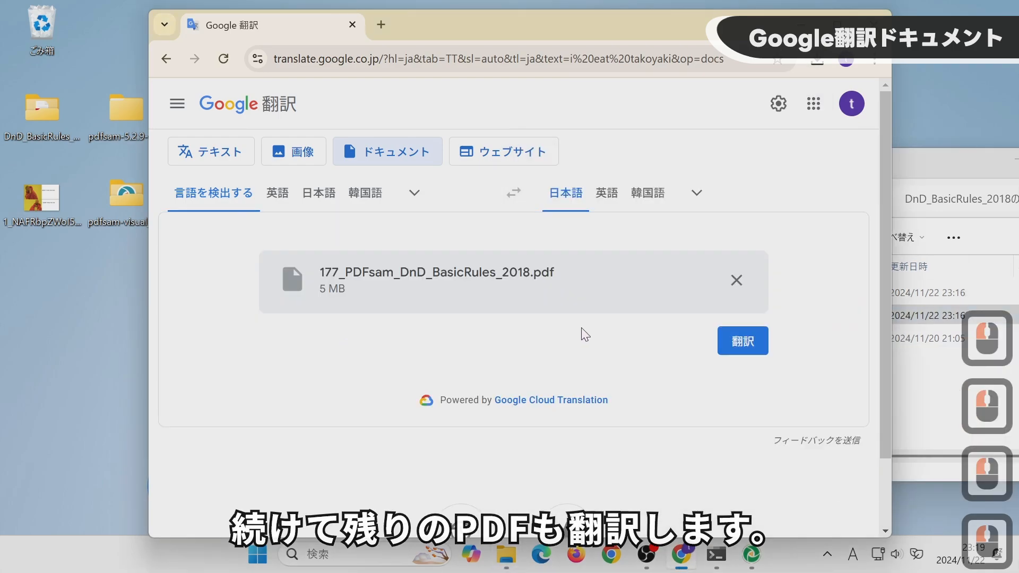
click(742, 341)
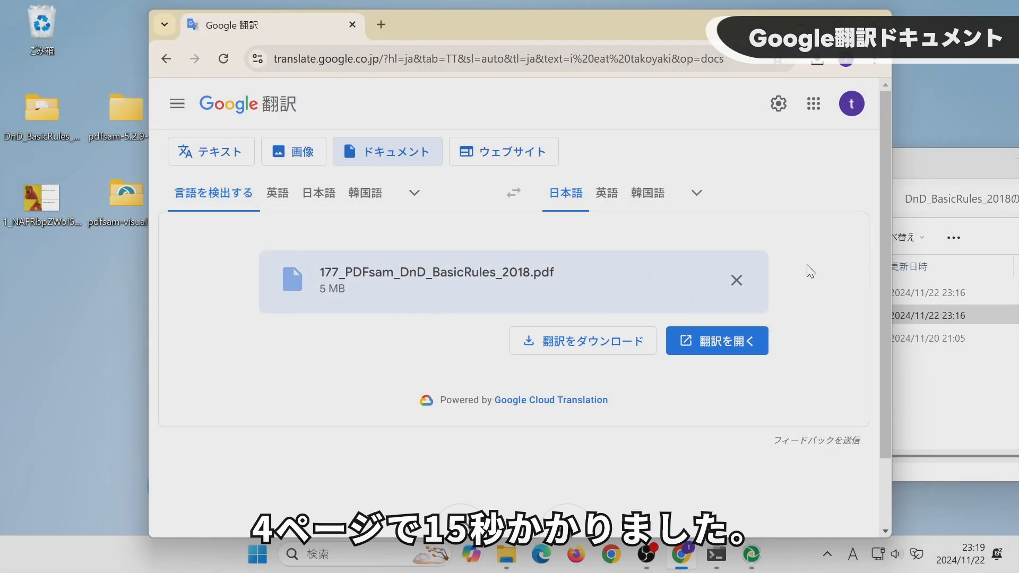
click(620, 338)
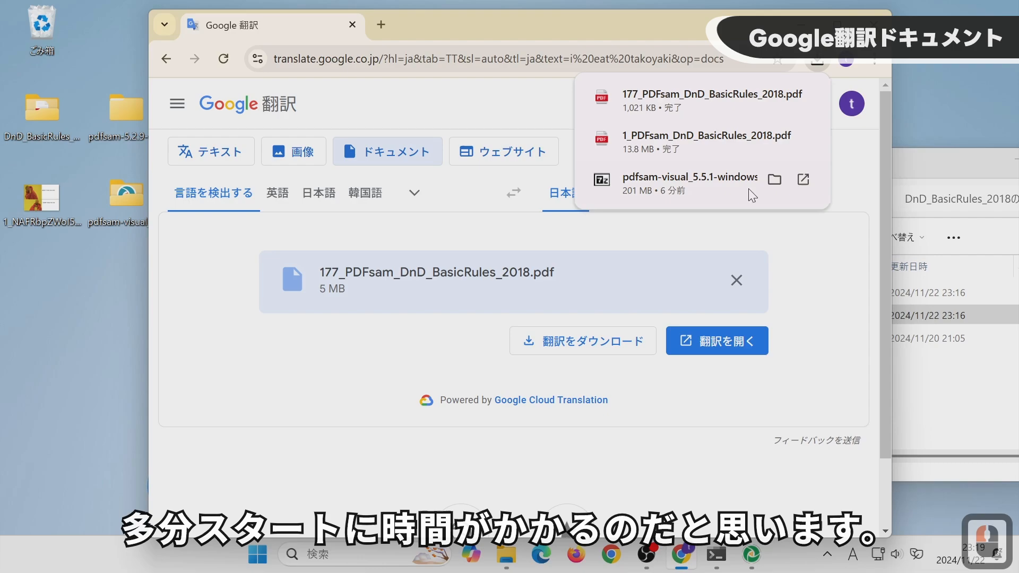
click(774, 137)
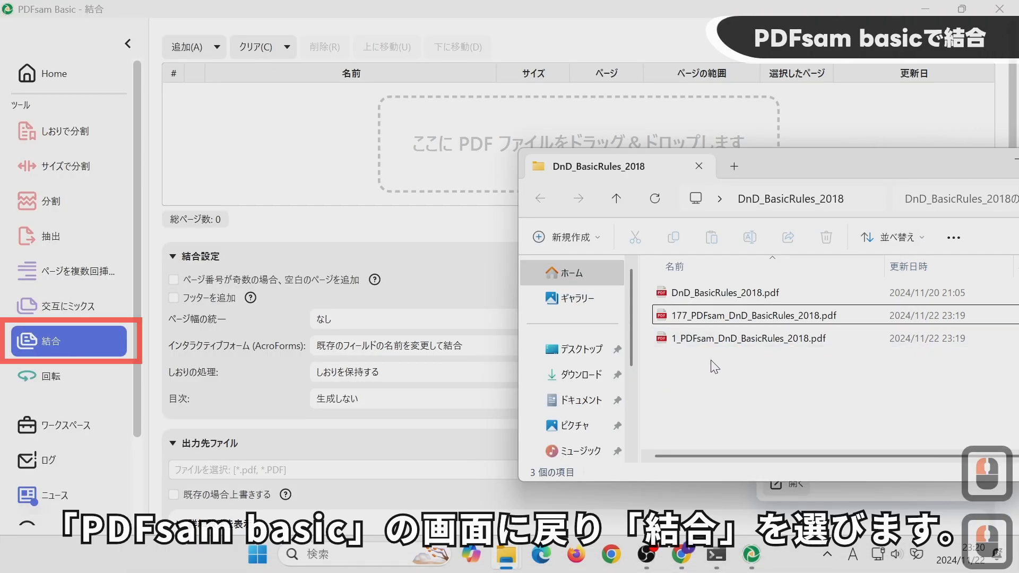
Add the translated 1_PDFsam and 177_PDFsam DnD_BasicRules_2018 PDFs to the merge list (結合) in PDFsam Basic
drag(699, 346, 417, 141)
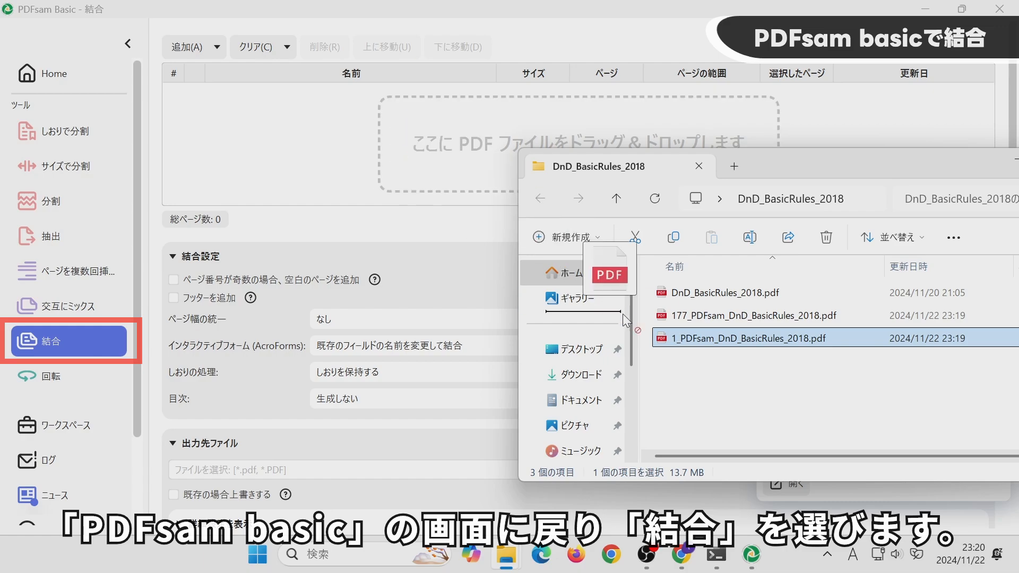
click(723, 380)
drag(723, 380, 356, 166)
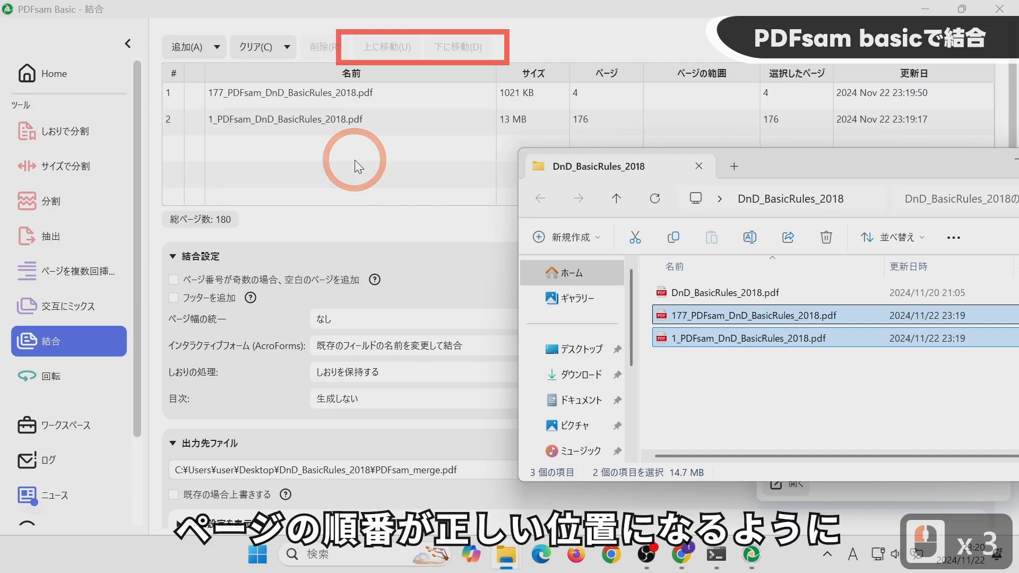
Move 1_PDFsam_DnD_BasicRules_2018.pdf above 177_PDFsam_DnD_BasicRules_2018.pdf in the merge list
click(248, 124)
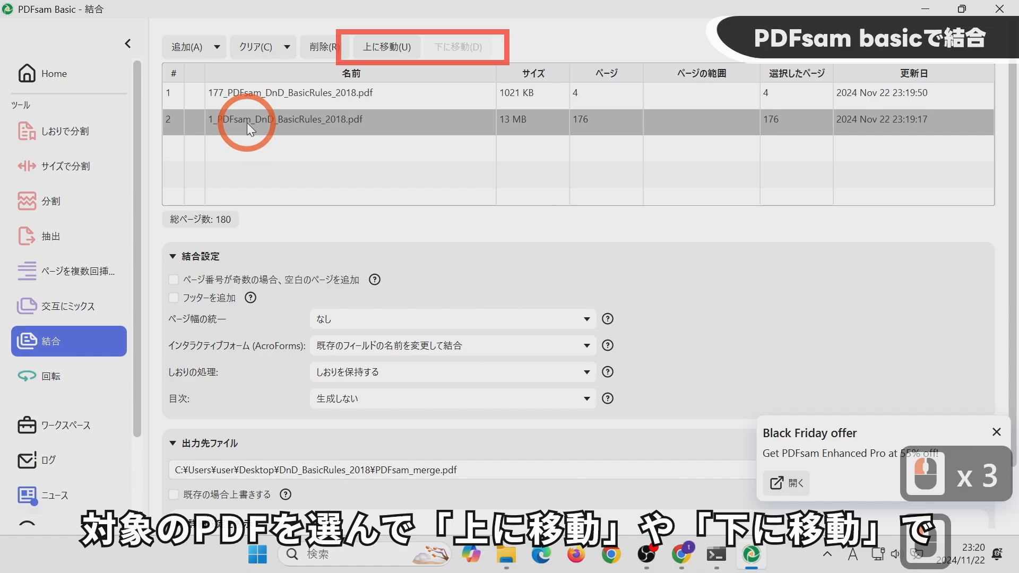
click(392, 47)
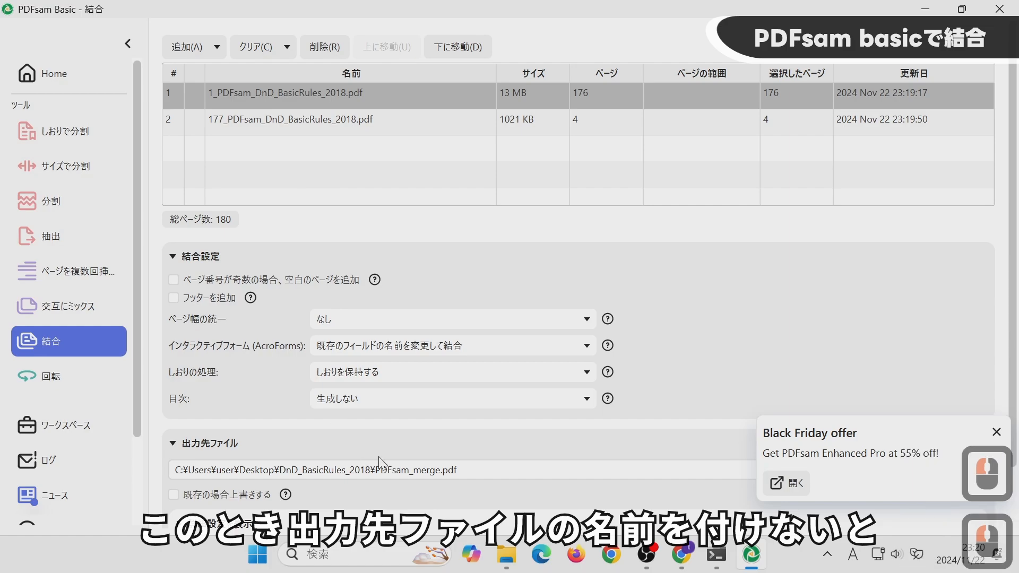
click(495, 224)
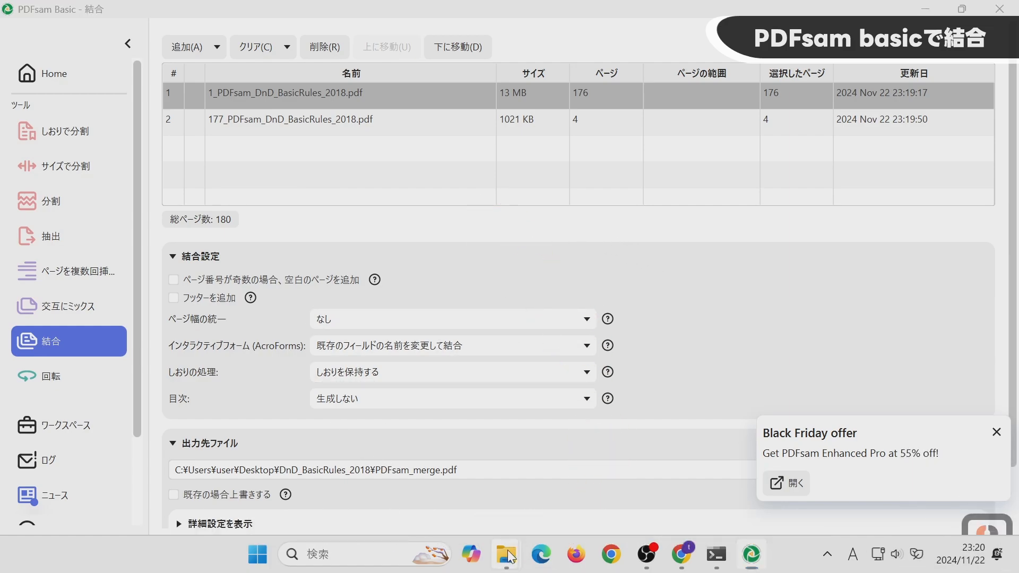
Copy the base name of the original DnD_BasicRules_2018.pdf from the DnD_BasicRules_2018 folder without renaming the file
mouse_move(507, 552)
click(505, 463)
click(718, 293)
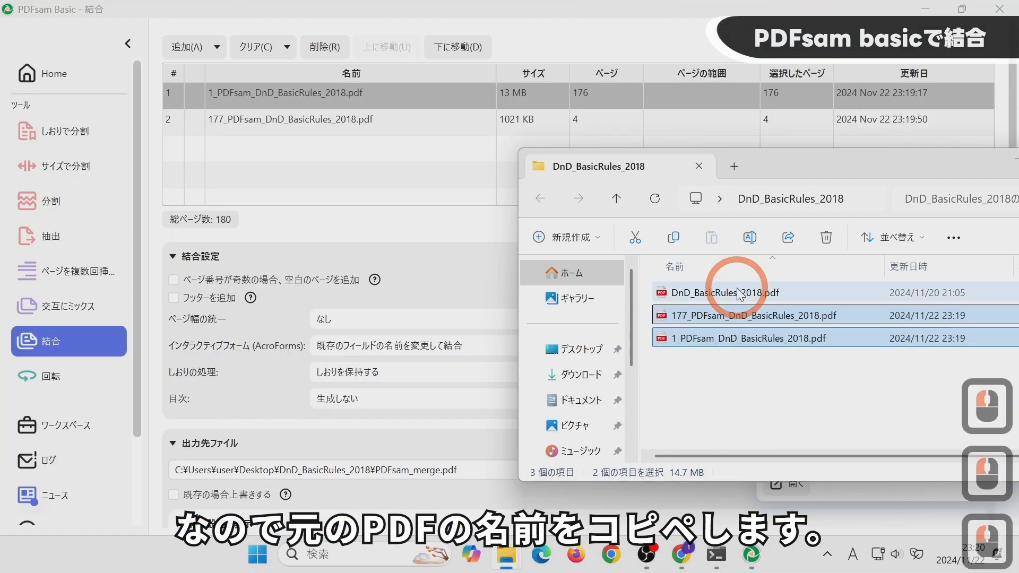
click(720, 297)
right_click(718, 295)
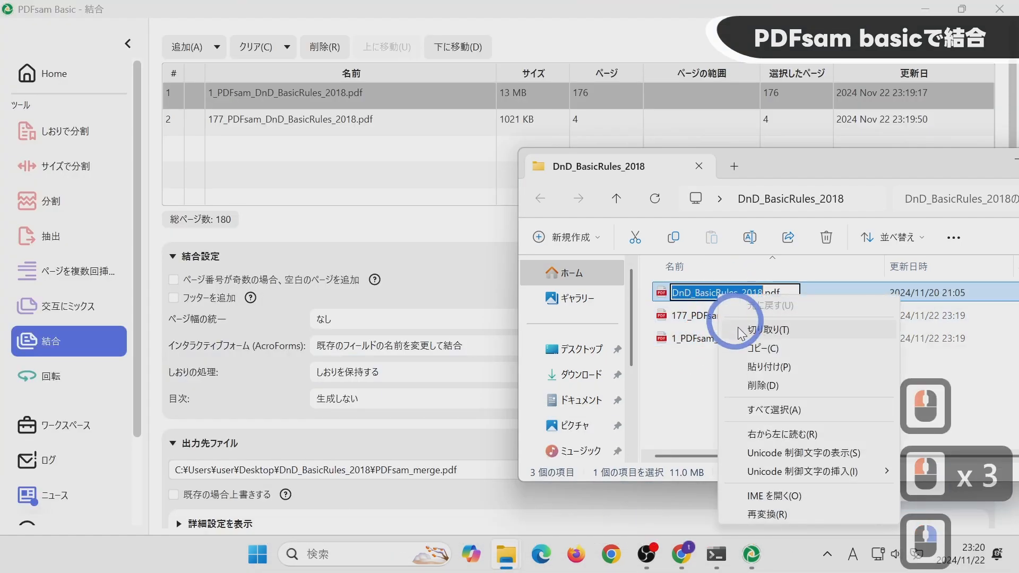
click(745, 348)
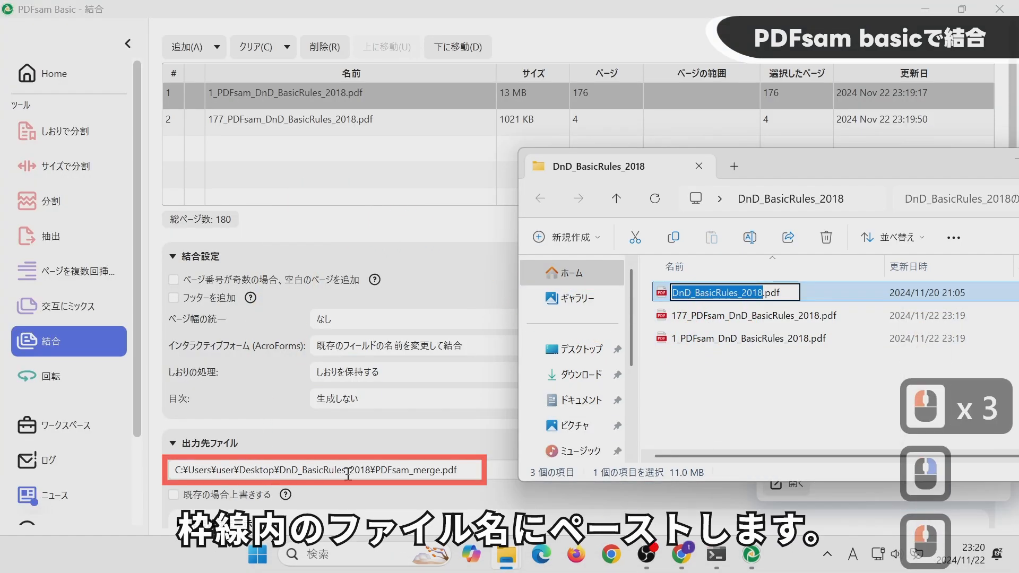
Set the merge output file name to DnD_BasicRules_2018.ja.pdf in the DnD_BasicRules_2018 folder and run the merge
drag(377, 470, 440, 469)
right_click(440, 469)
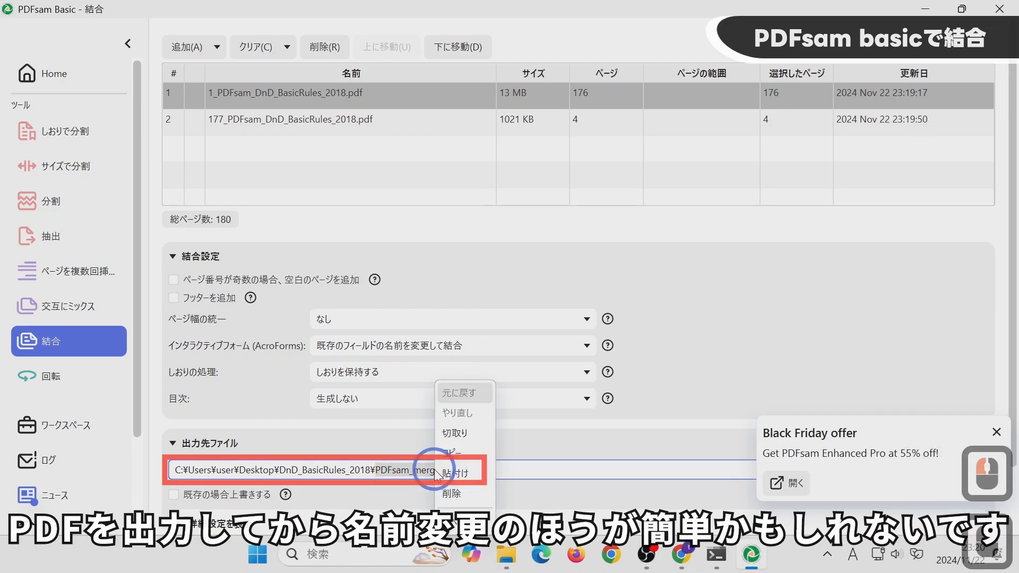
click(433, 471)
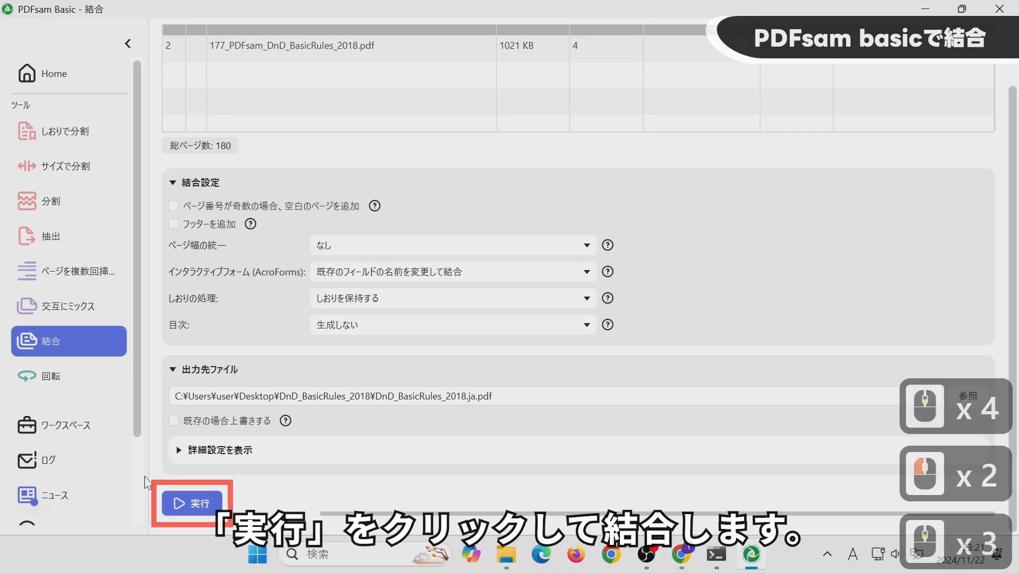
click(198, 502)
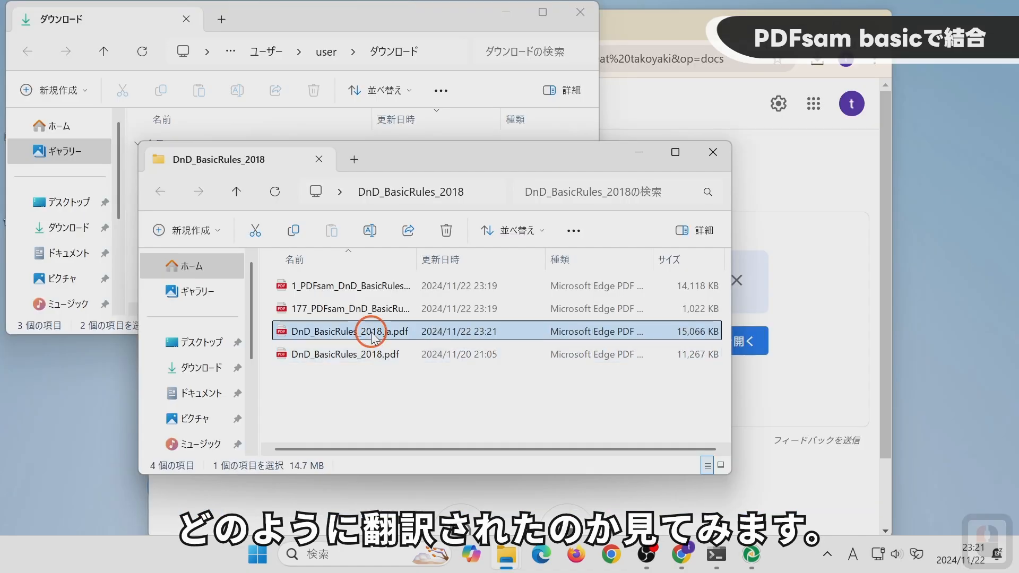
Open the merged DnD_BasicRules_2018.ja.pdf and examine the translation and layout of the cover, table of contents and introduction
double_click(366, 327)
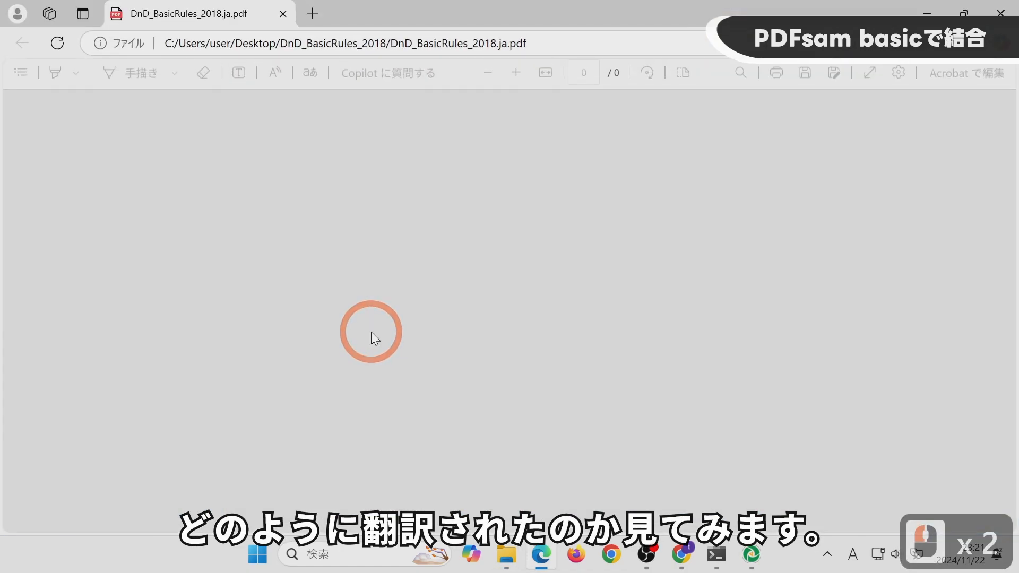
scroll(417, 318, down, 1)
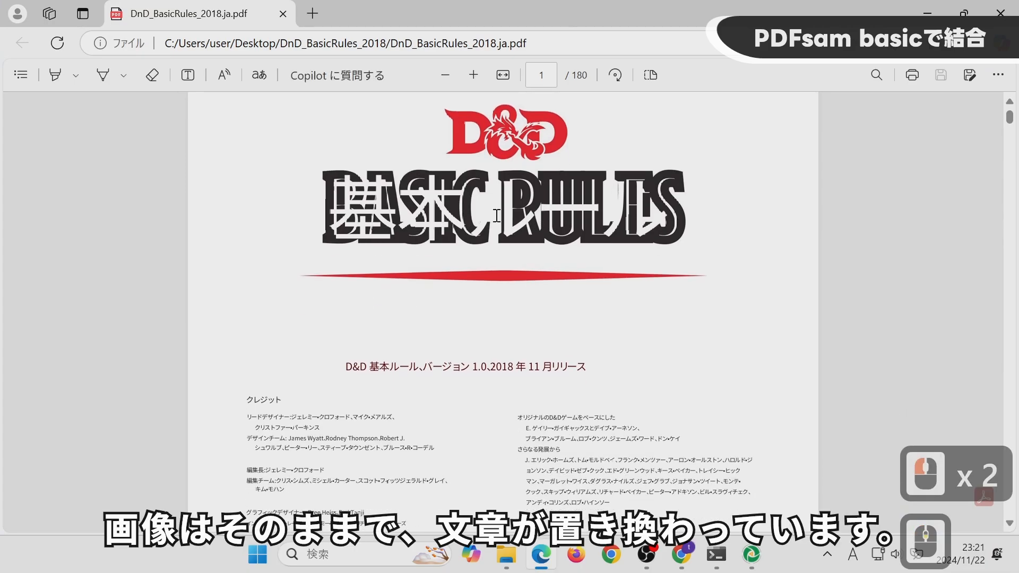
scroll(371, 337, down, 1)
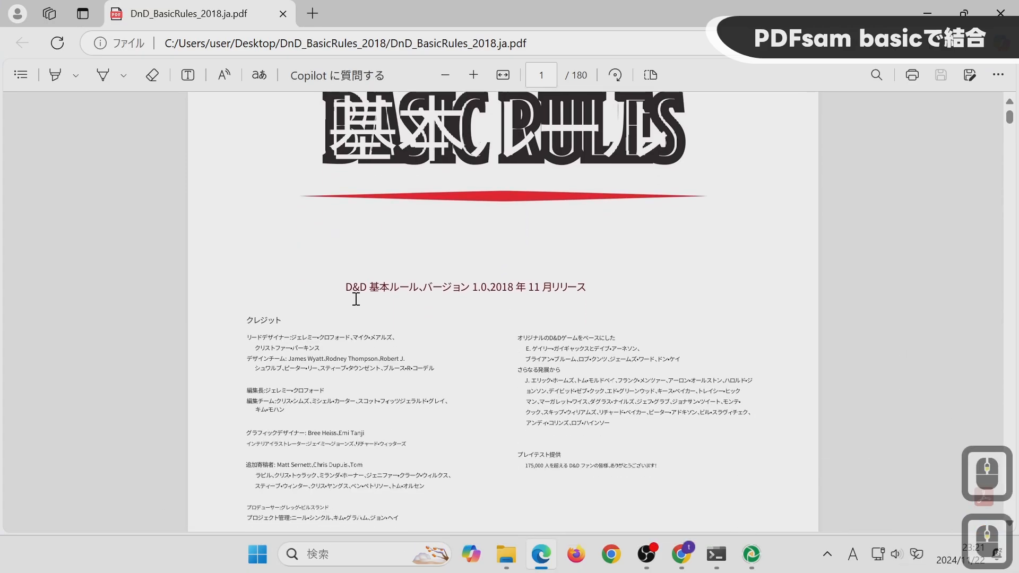
scroll(355, 299, down, 1)
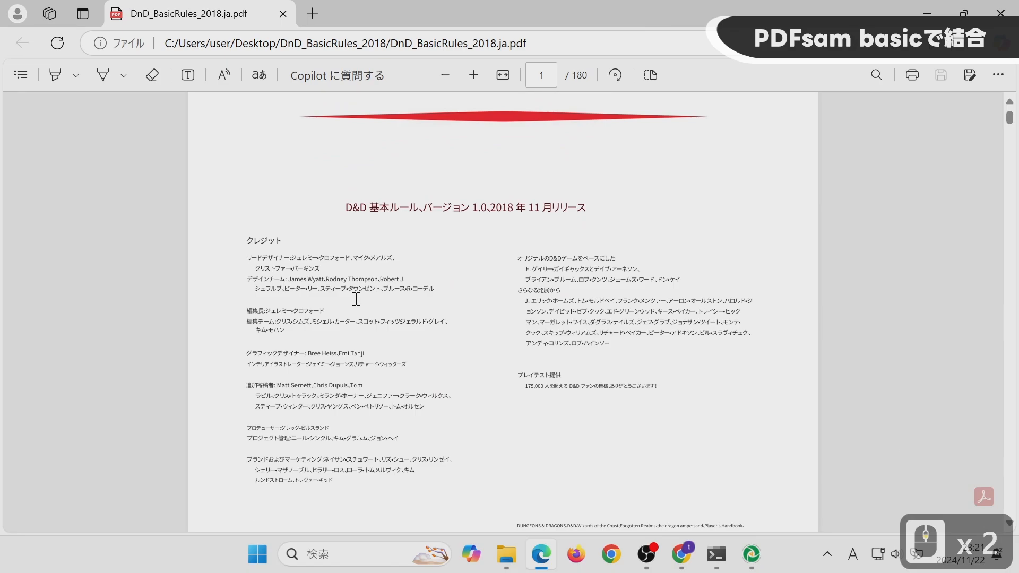
scroll(356, 299, down, 8)
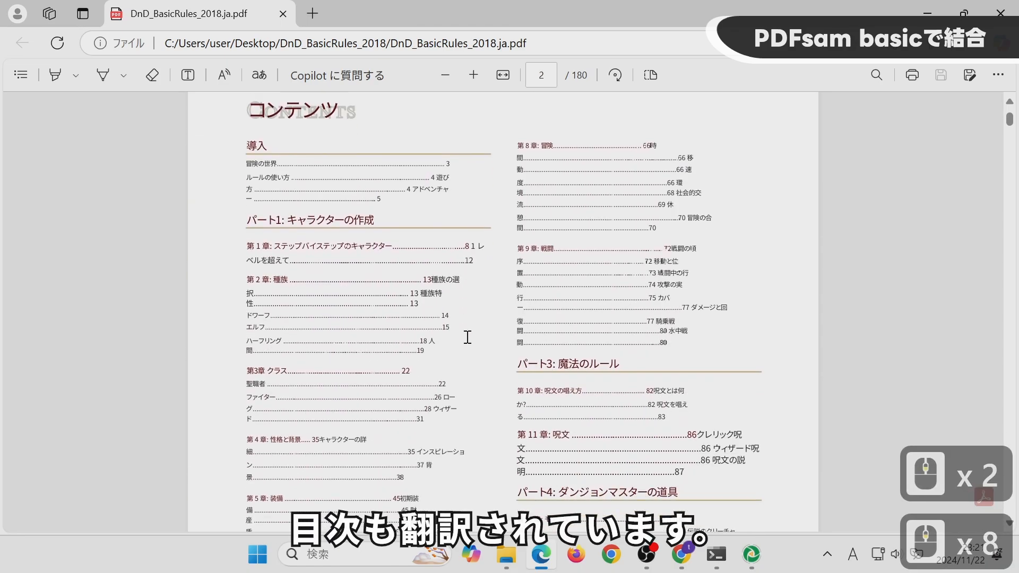
scroll(513, 336, down, 4)
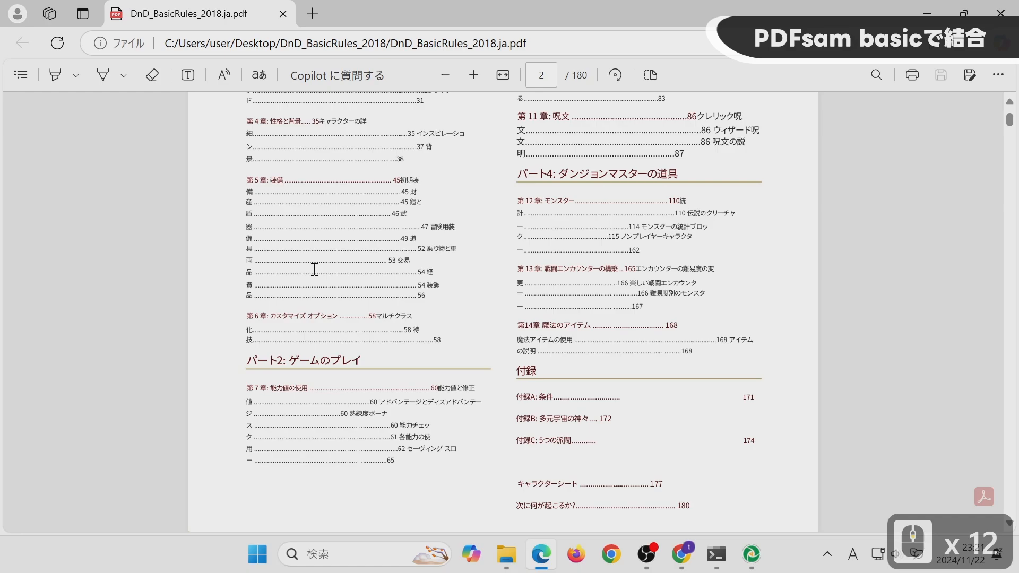
scroll(465, 393, down, 5)
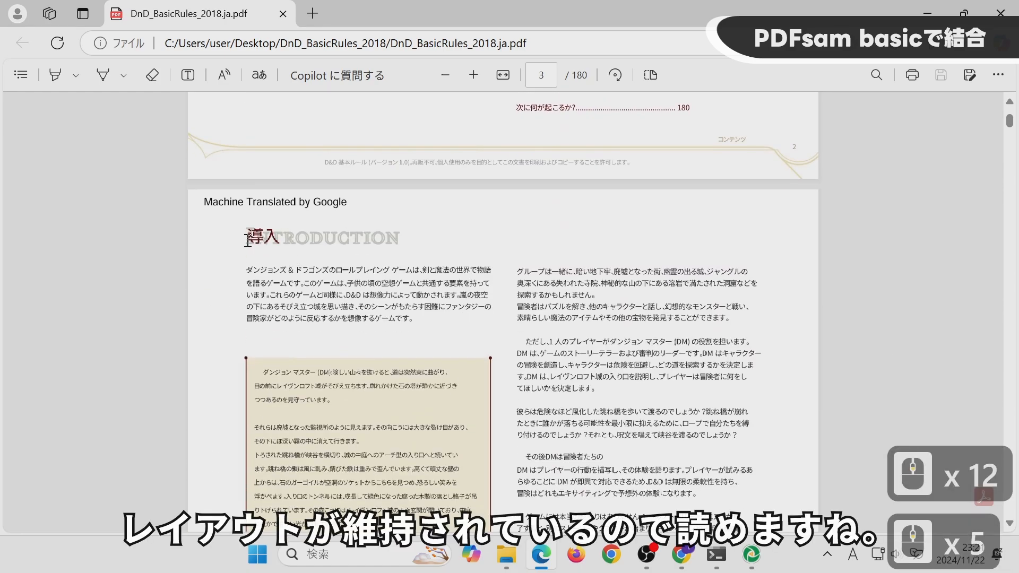
scroll(248, 239, down, 1)
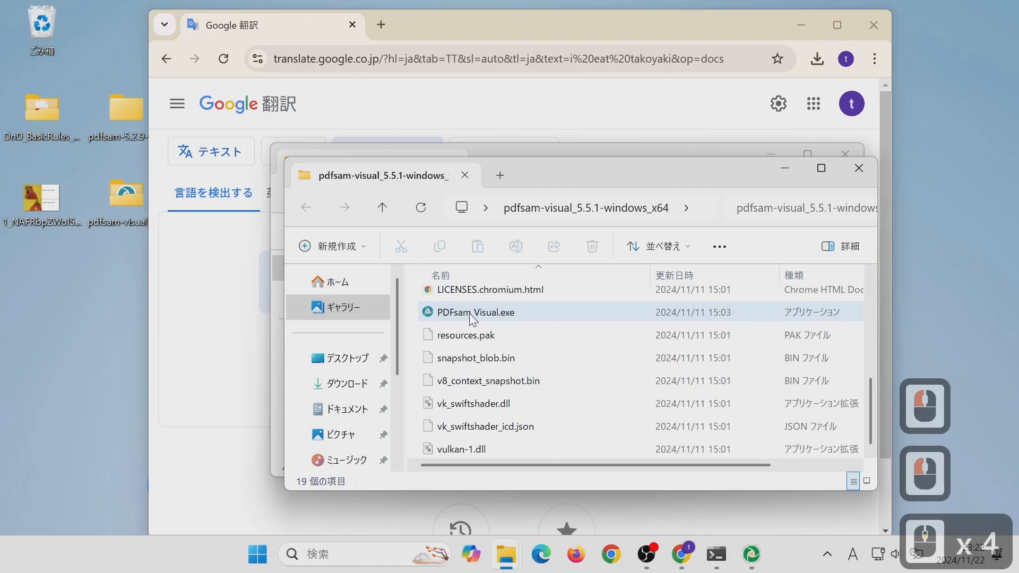
Launch PDFsam_Visual.exe from the pdfsam-visual_5.5.1-windows_x64 folder and find the Compress tool among its tools
double_click(470, 313)
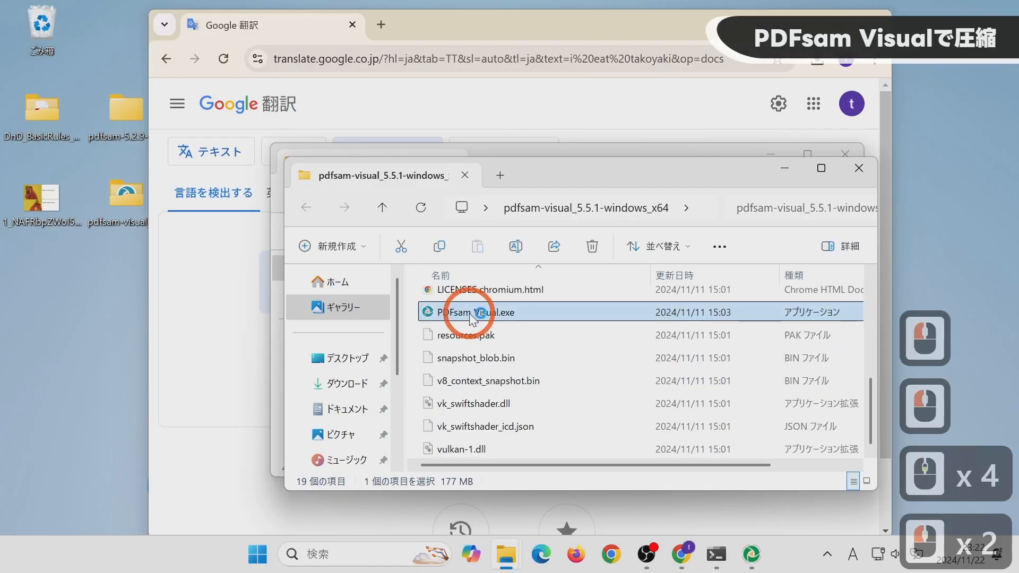
click(860, 169)
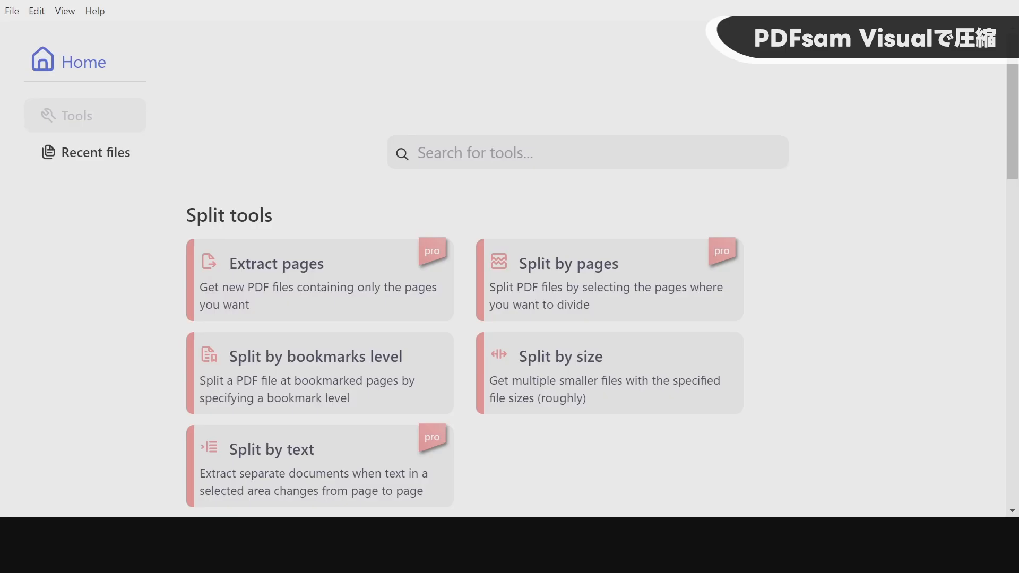
scroll(971, 301, down, 5)
scroll(971, 301, down, 8)
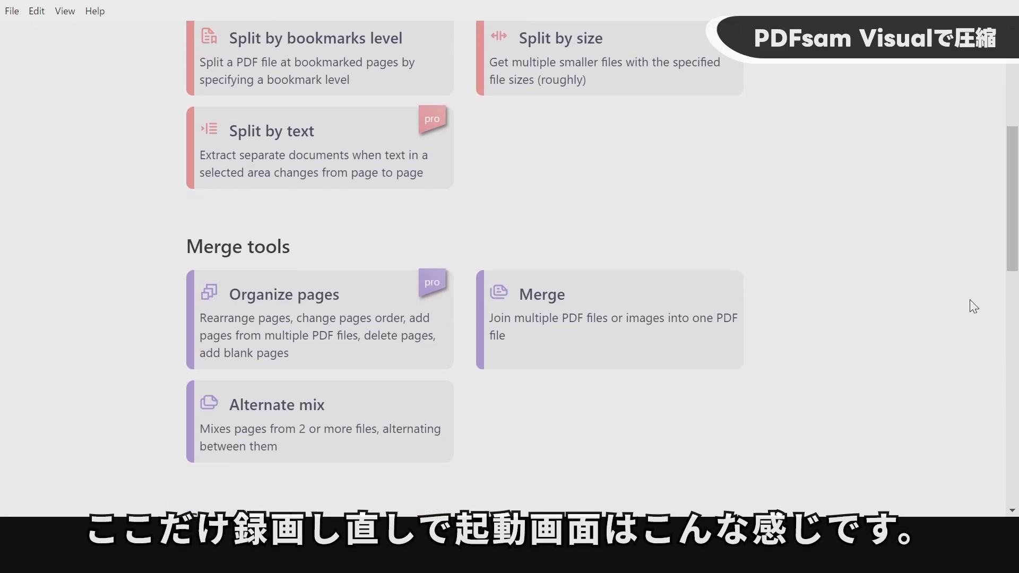
scroll(973, 306, down, 6)
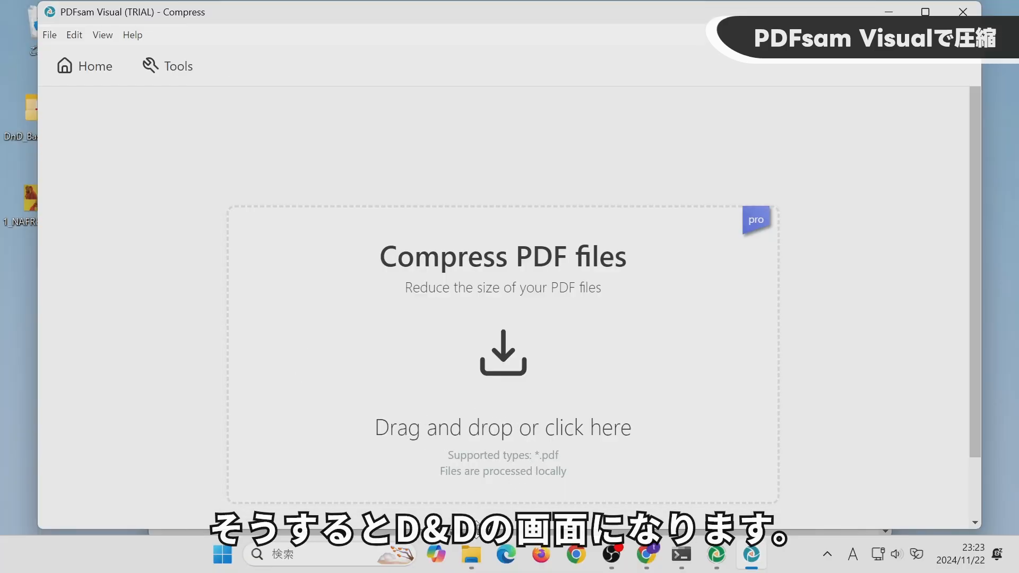
Load DnD_BasicRules_2018.ja.pdf from the DnD_BasicRules_2018 folder into the Compress tool
mouse_move(479, 553)
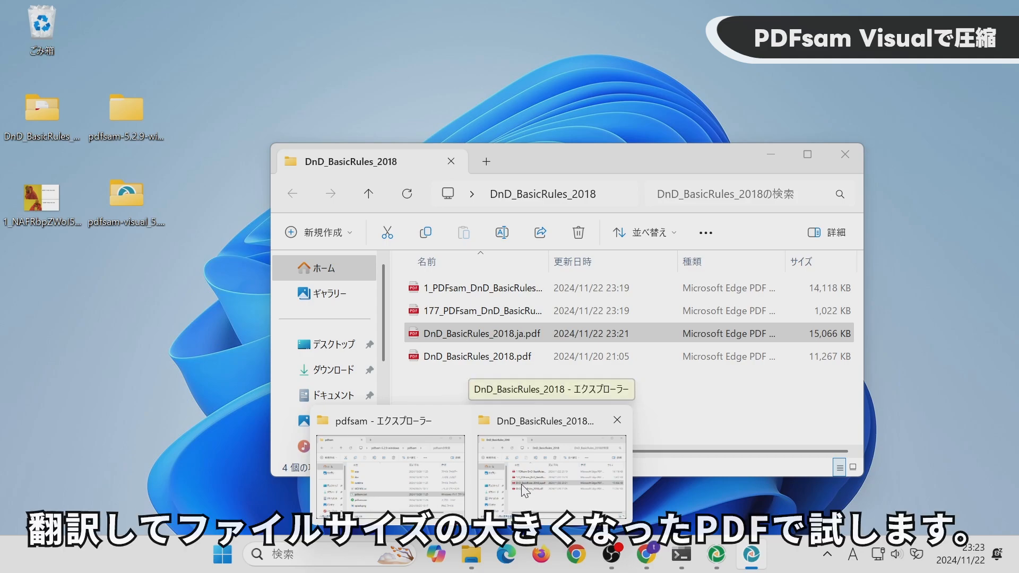
click(537, 420)
click(499, 340)
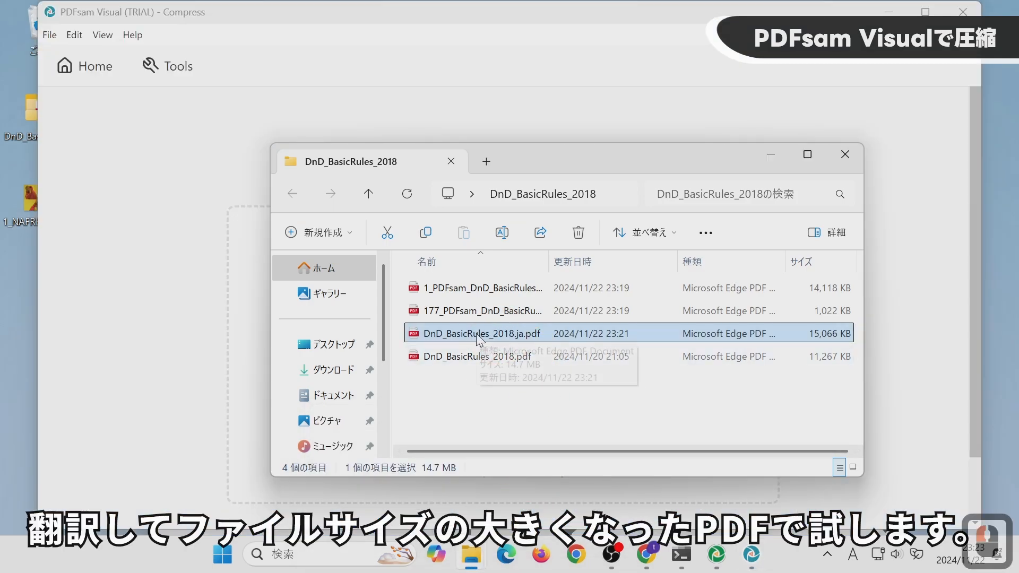
drag(476, 333, 251, 352)
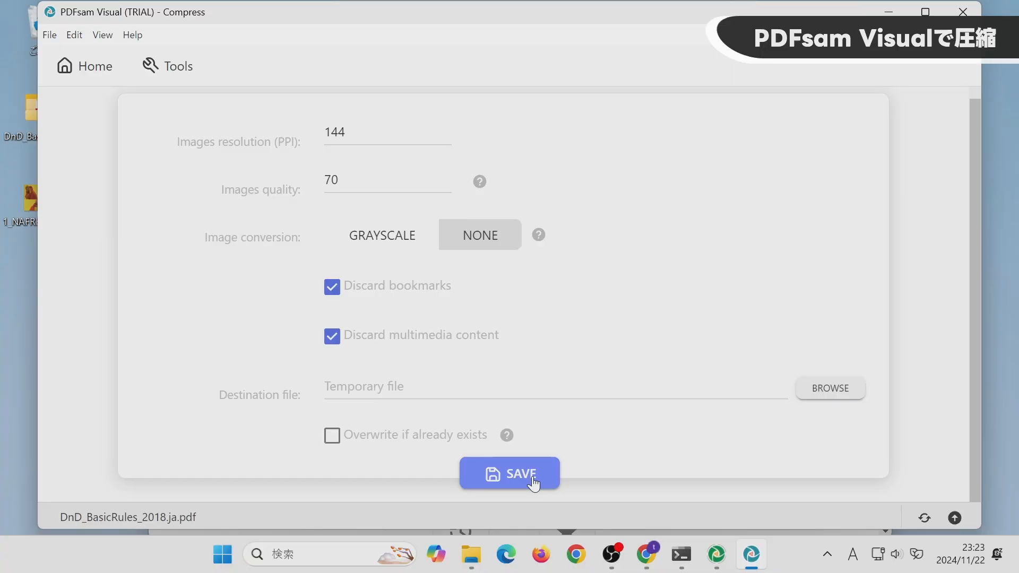
Compress the PDF to the desktop as DnD_BasicRules_2018.ja.pdf and open the properties of the saved file
click(534, 482)
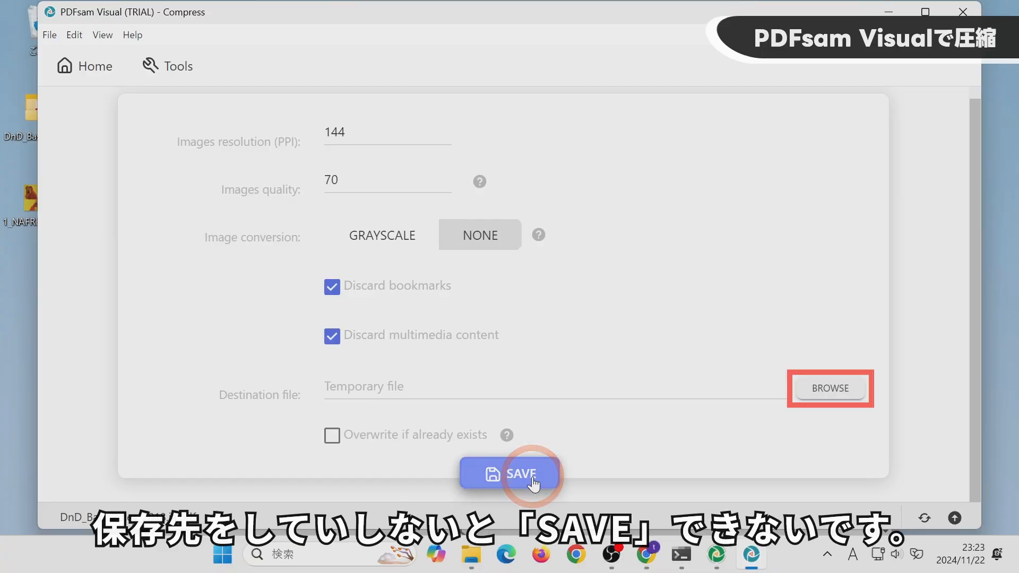
double_click(822, 389)
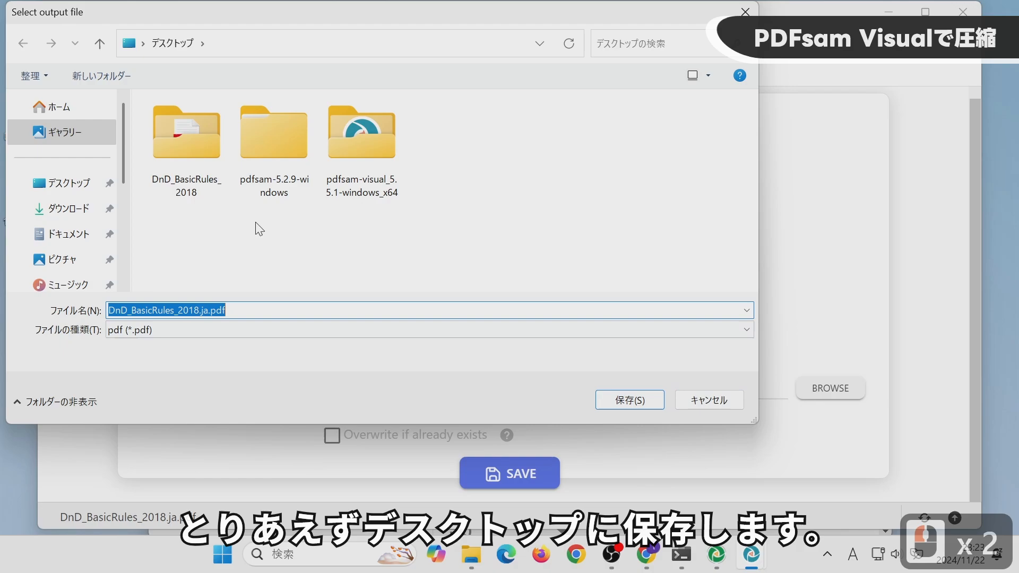
click(621, 399)
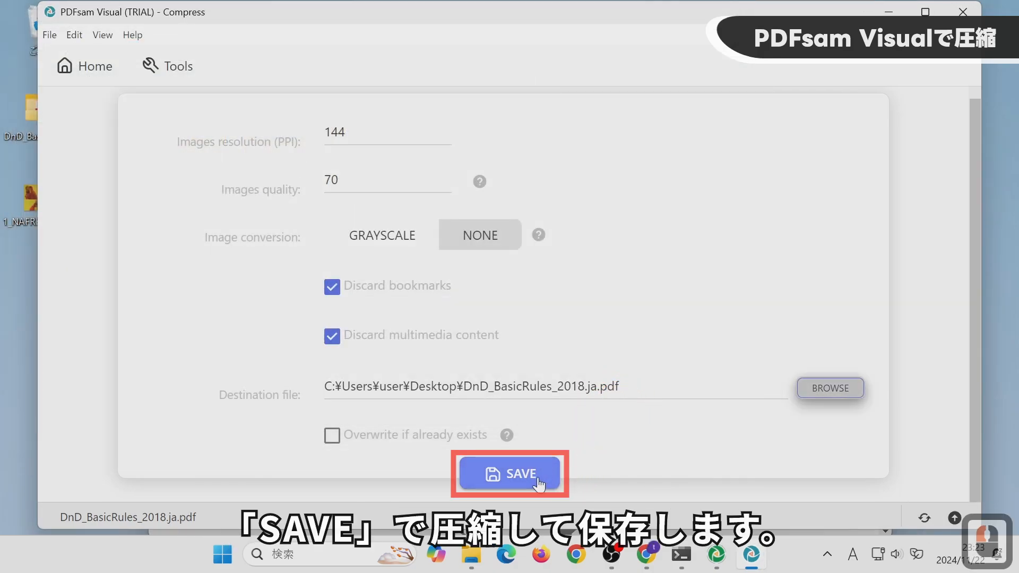
click(537, 477)
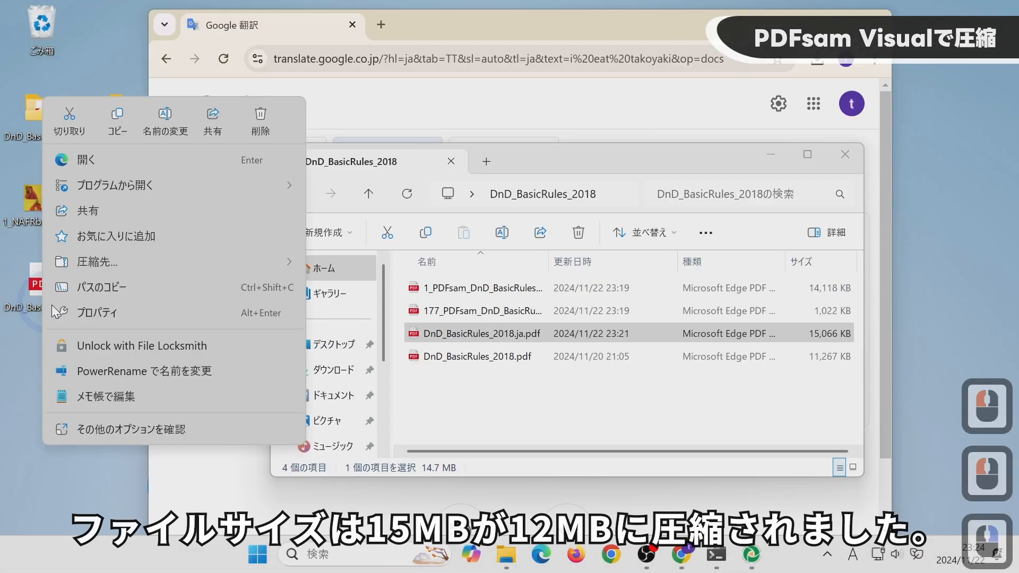
click(63, 310)
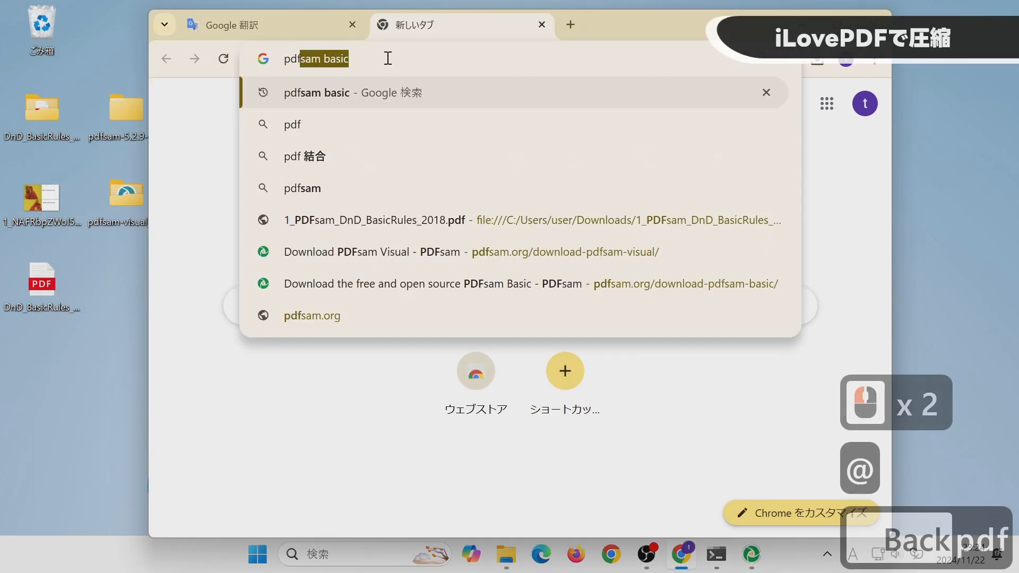
Search Google for "pdf 圧縮" in Chrome and open the iLovePDF compression page from the results
text(a)
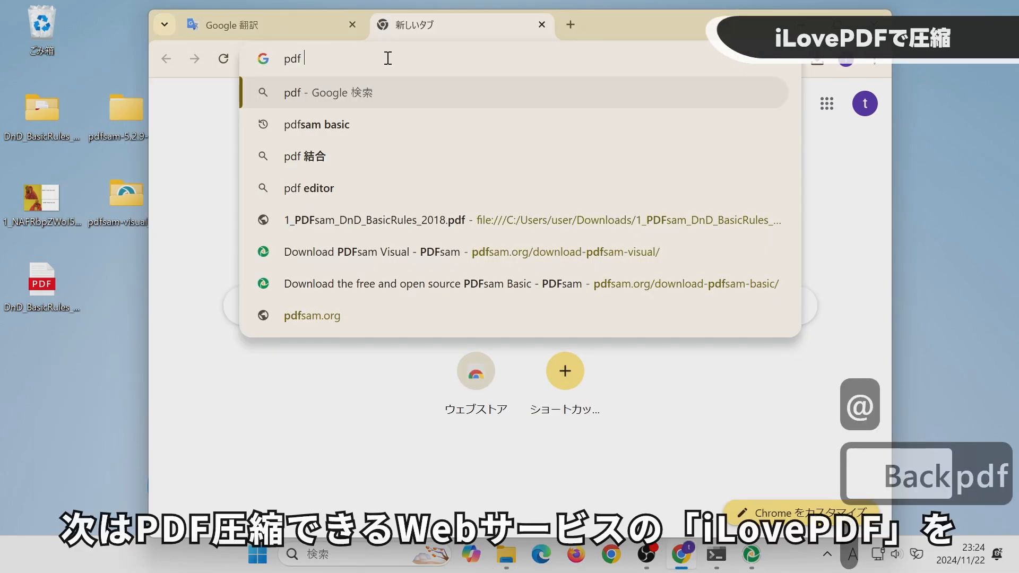
key(Down)
key(Return)
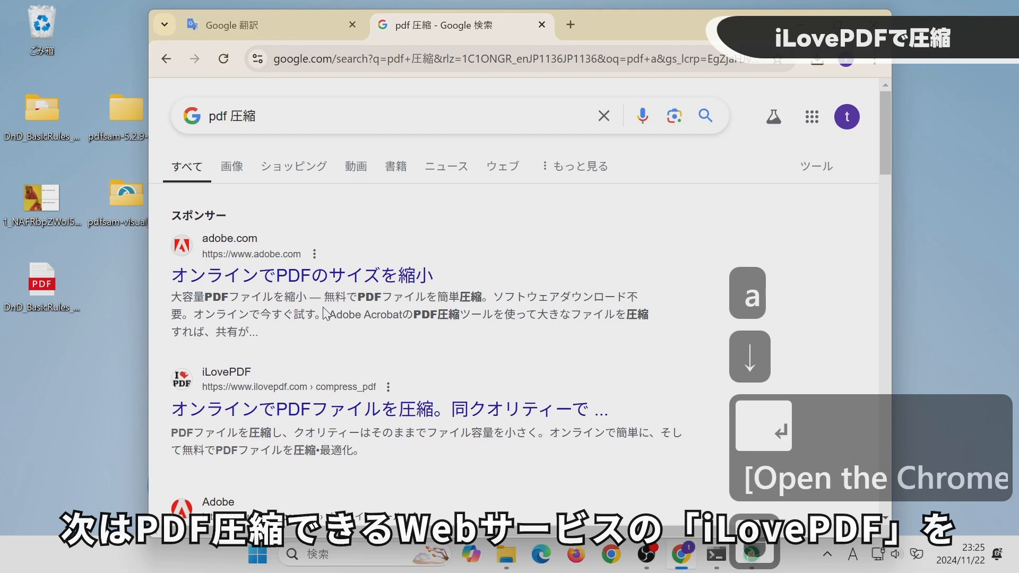
scroll(324, 333, down, 1)
scroll(324, 333, down, 1)
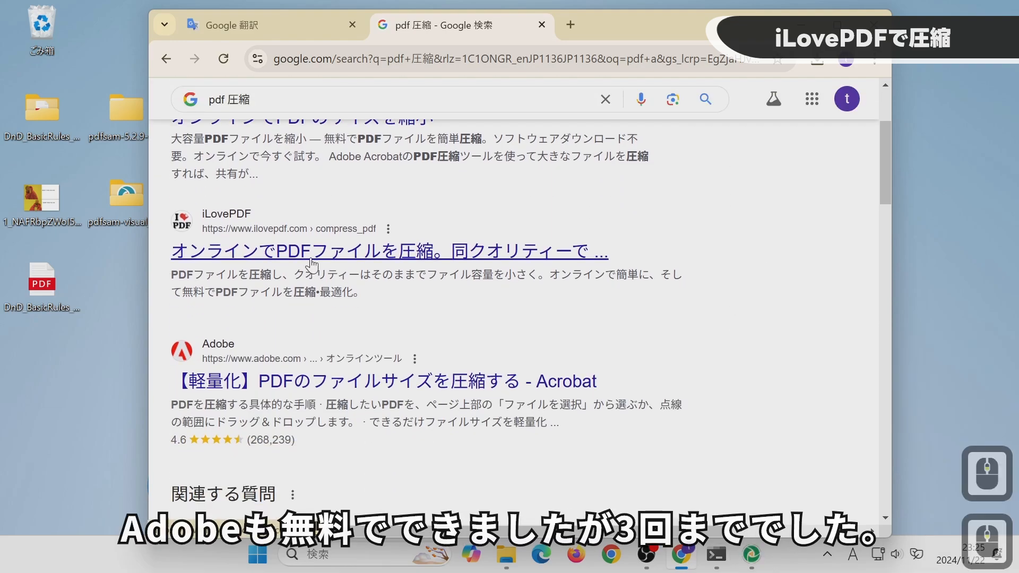
click(294, 254)
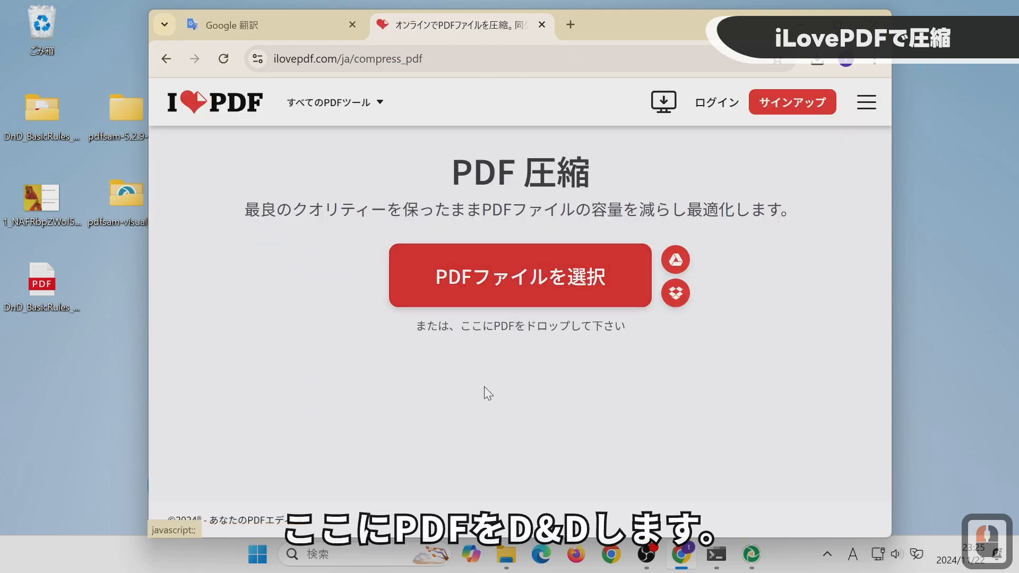
Add DnD_BasicRules_2018.ja.pdf from its folder to iLovePDF and compress it at the 最も高い圧縮率 level
mouse_move(509, 558)
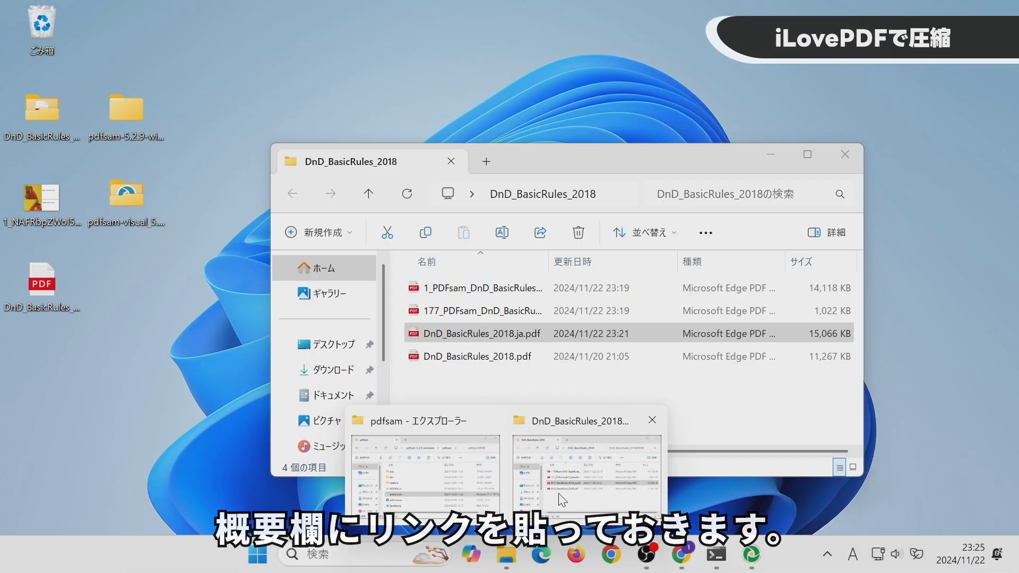
click(559, 491)
drag(422, 333, 244, 329)
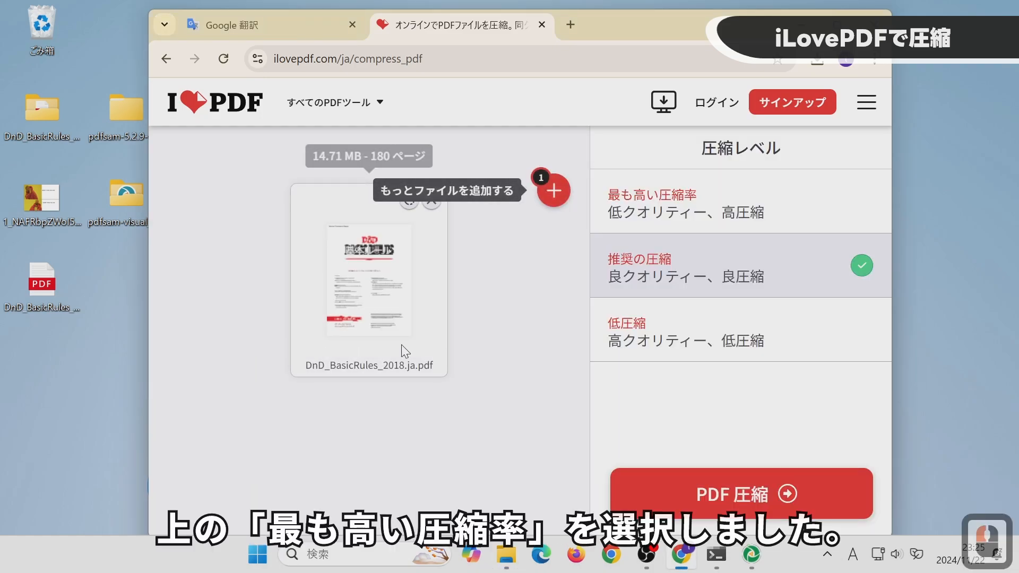
click(726, 216)
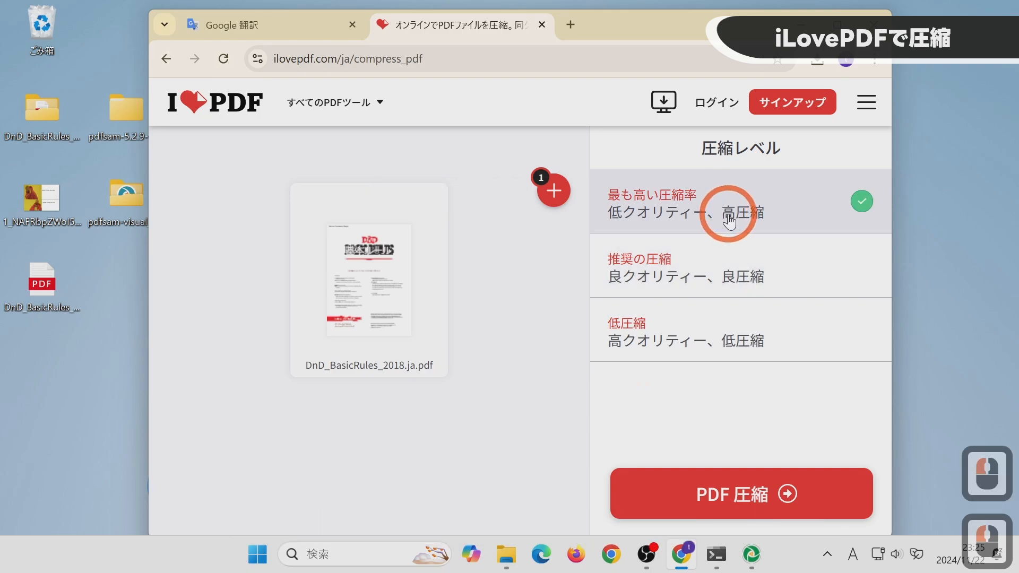
click(761, 504)
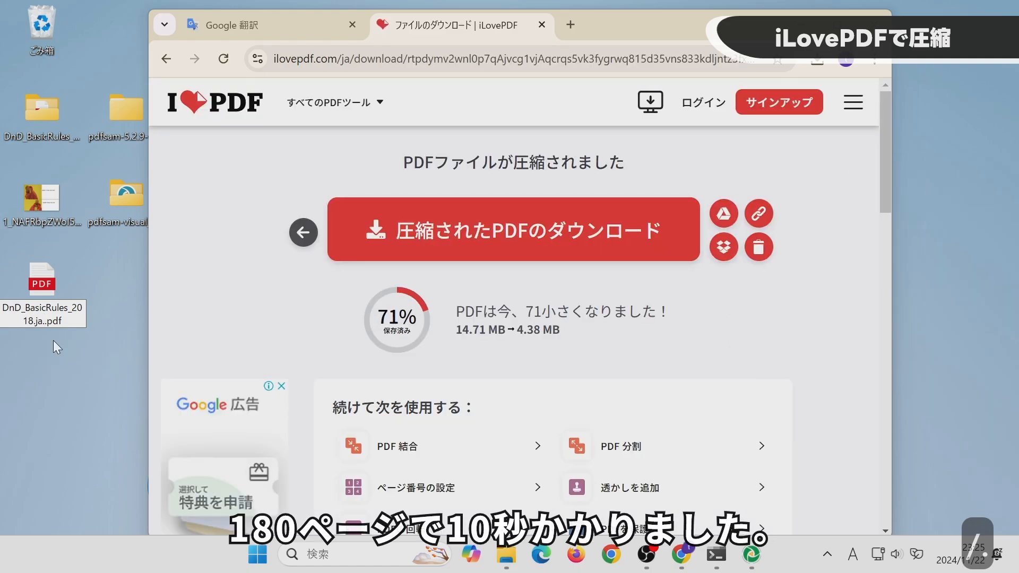
Rename the compressed PDF on the desktop as DnD_BasicRules_2018.ja.pdfsum.pdf
text(pdf)
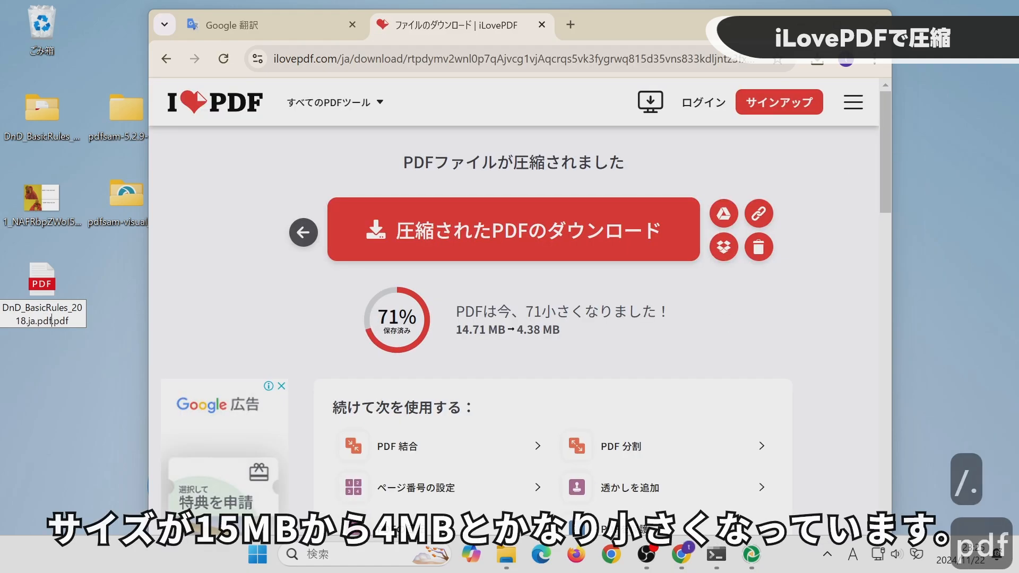
text(sum)
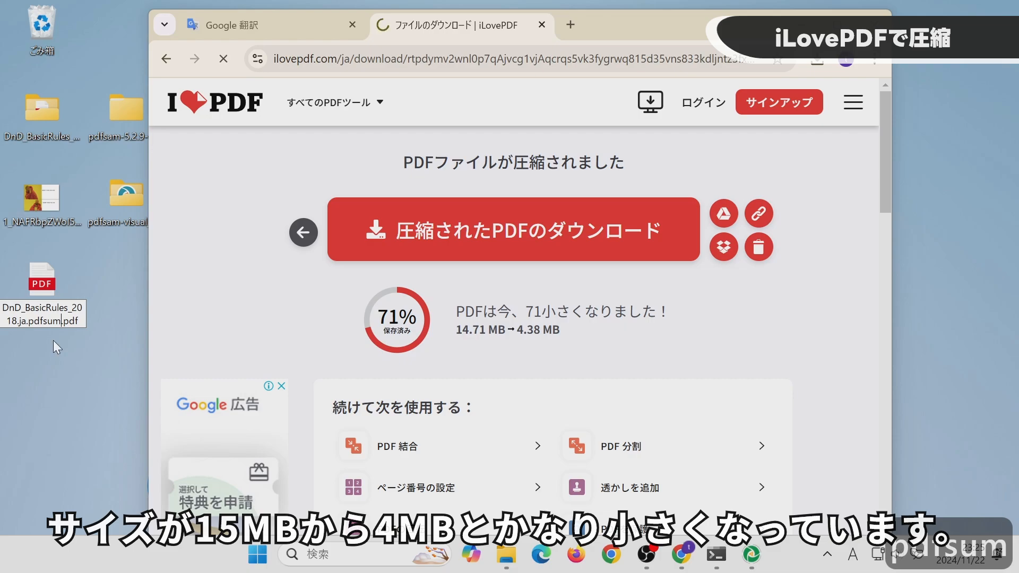
key(Return)
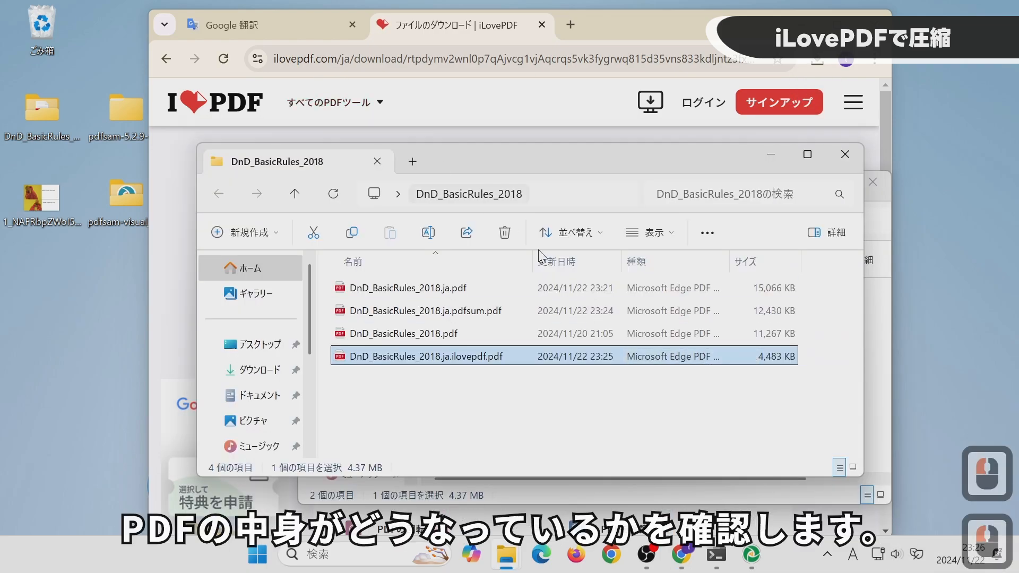
Open DnD_BasicRules_2018.ja.ilovepdf.pdf from the DnD_BasicRules_2018 folder and examine the title image and text quality on its first pages
double_click(643, 356)
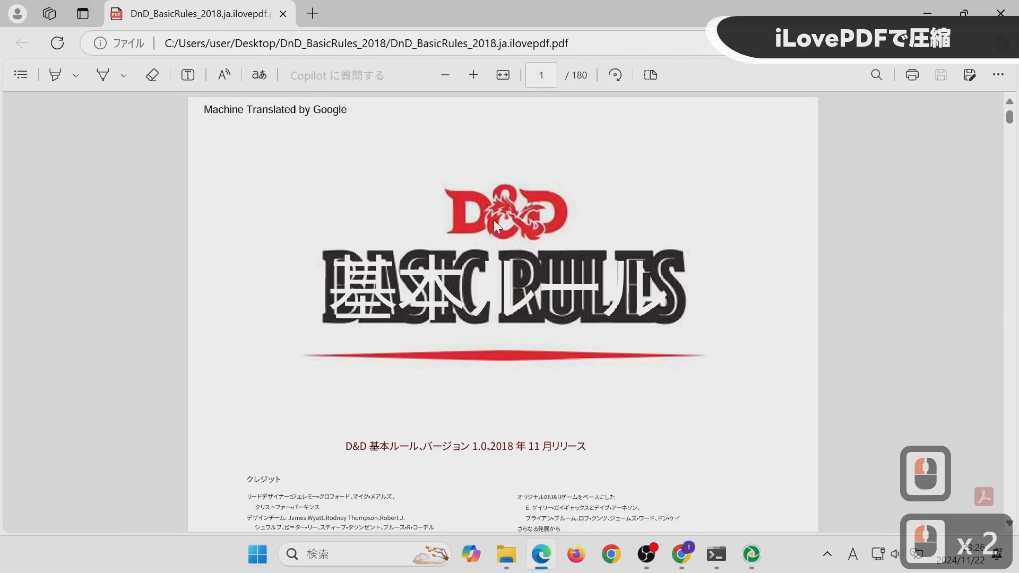
scroll(494, 297, down, 4)
scroll(467, 288, down, 14)
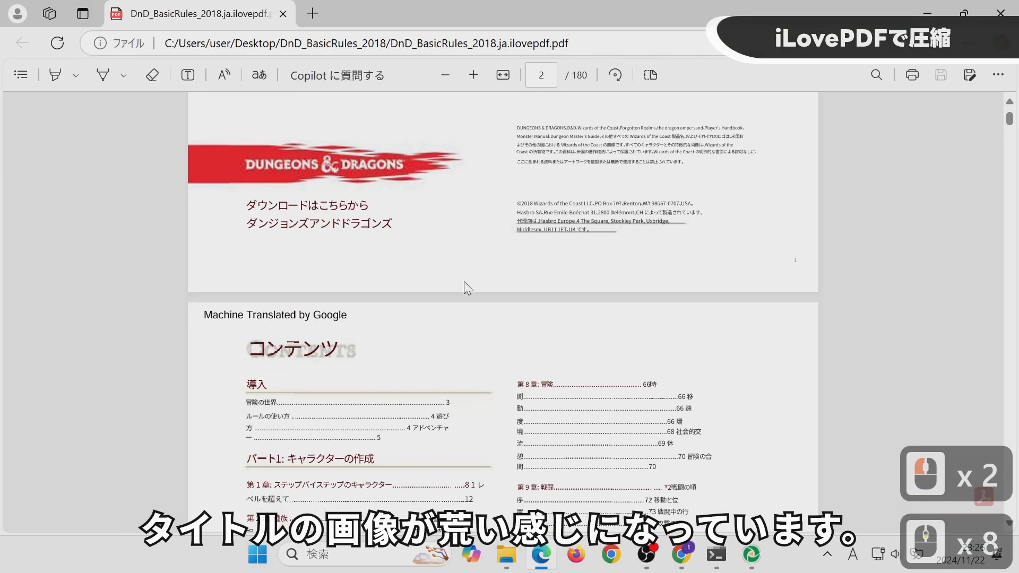
scroll(467, 288, down, 10)
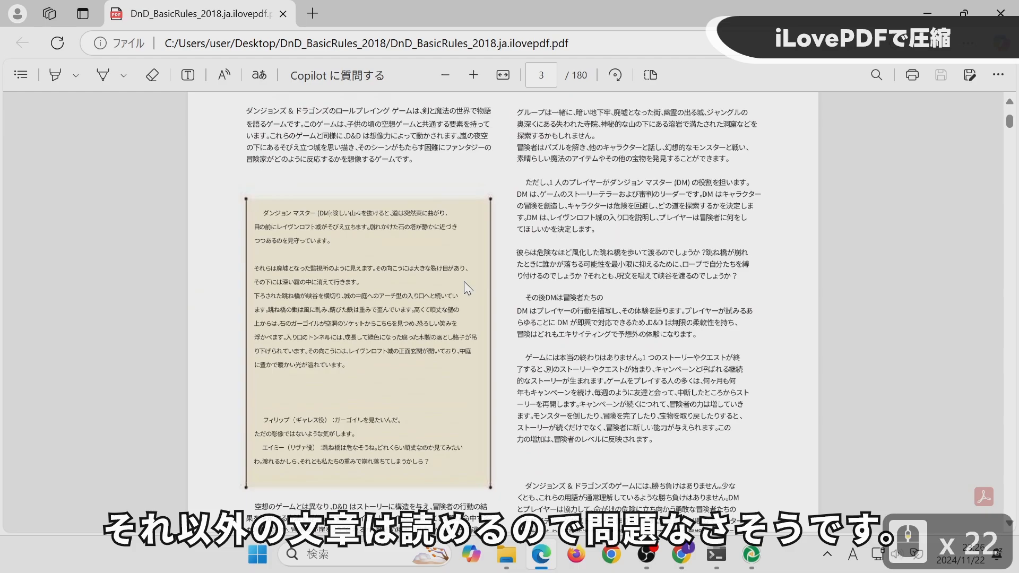
scroll(464, 283, down, 3)
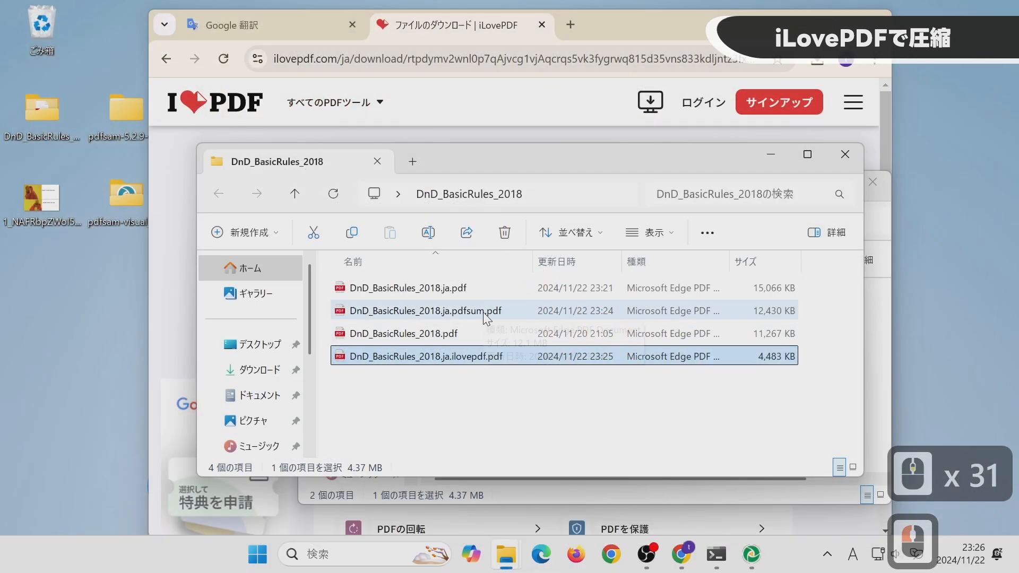
Open DnD_BasicRules_2018.ja.pdfsum.pdf to compare its title image with the iLovePDF version
double_click(483, 312)
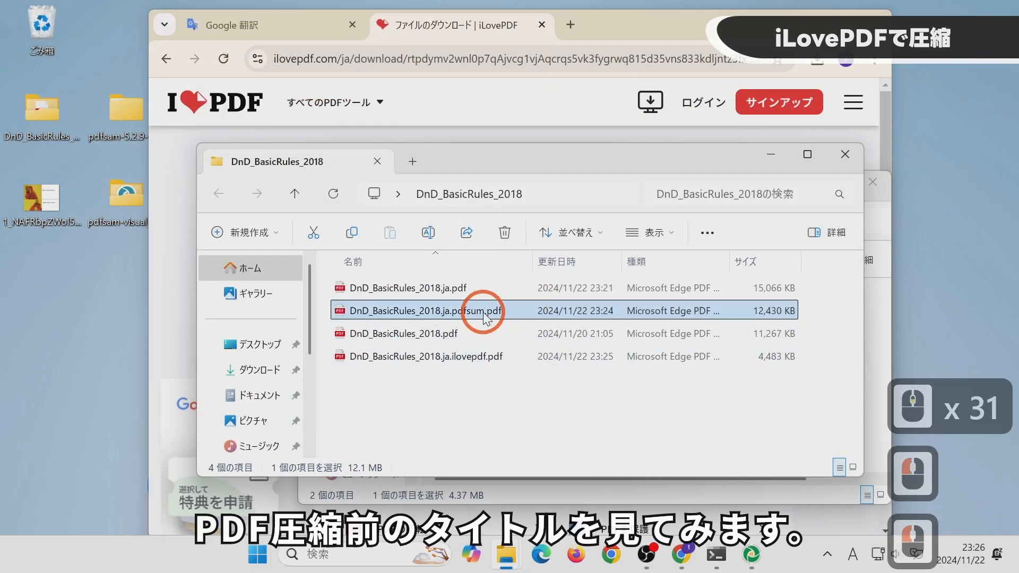